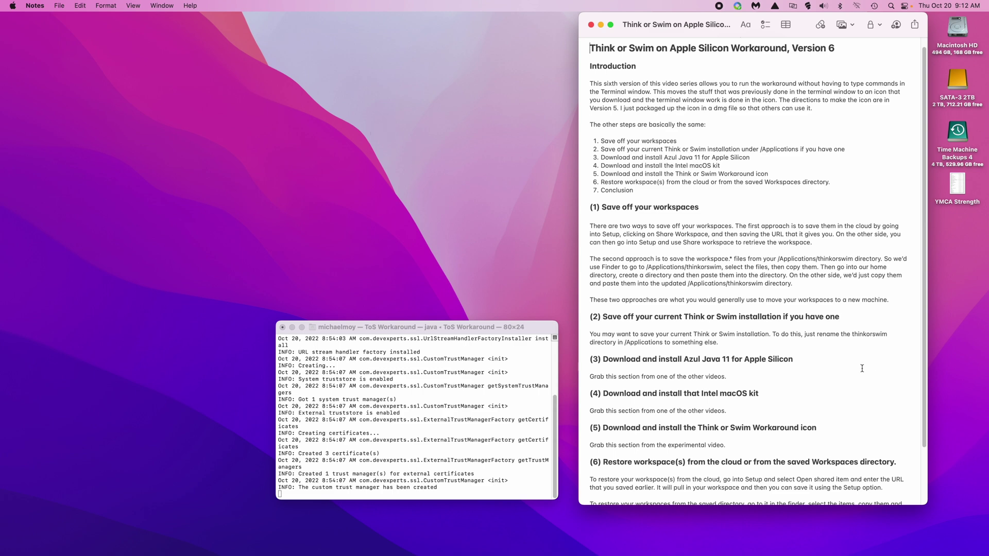
Open the thinkorswim workspace sharing option, then dismiss it without sharing
scroll(862, 368, down, 1)
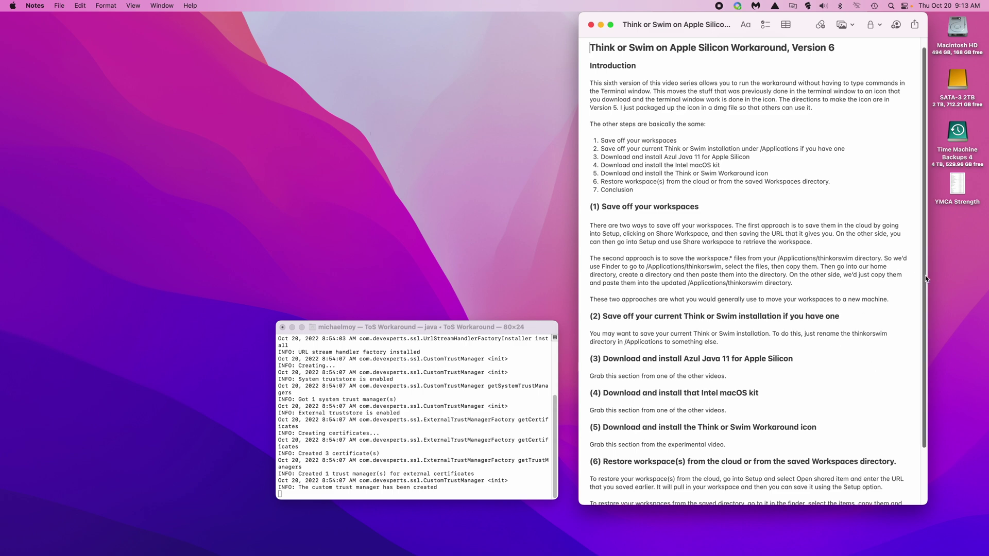
drag(925, 276, 934, 335)
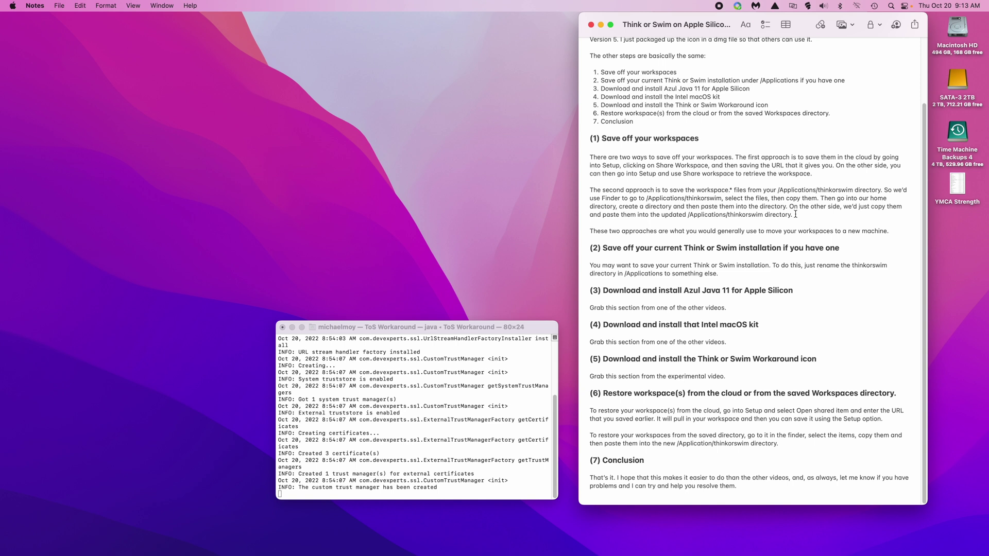
click(719, 6)
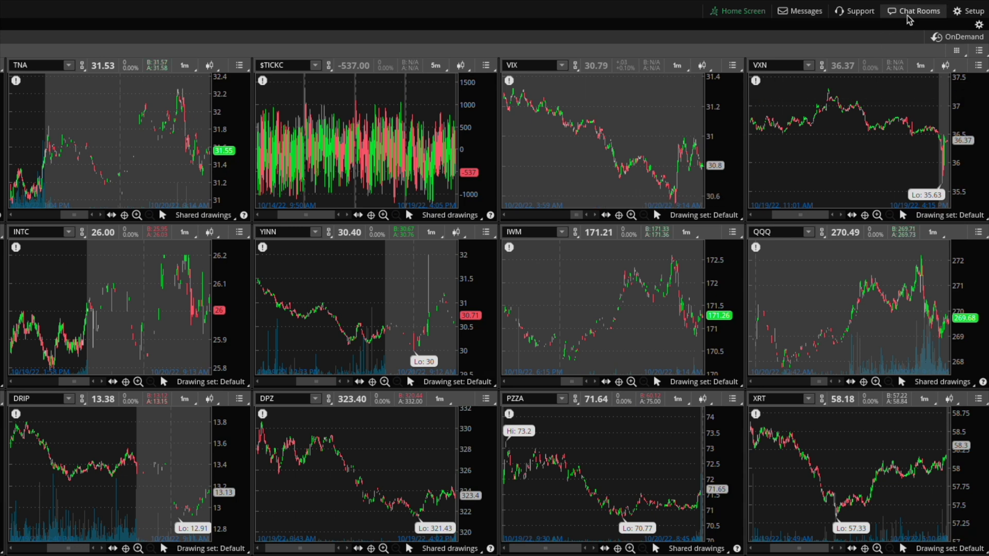
click(967, 12)
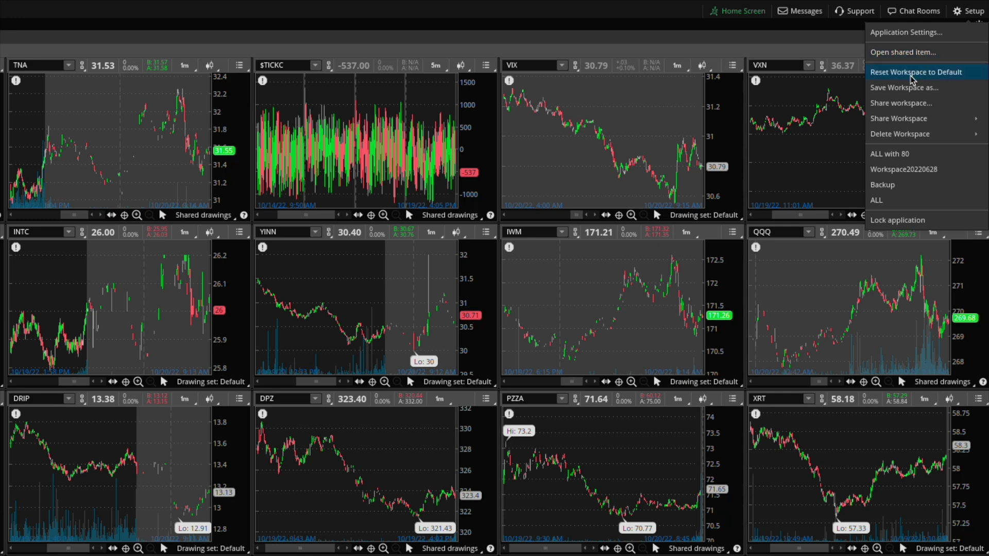
click(915, 103)
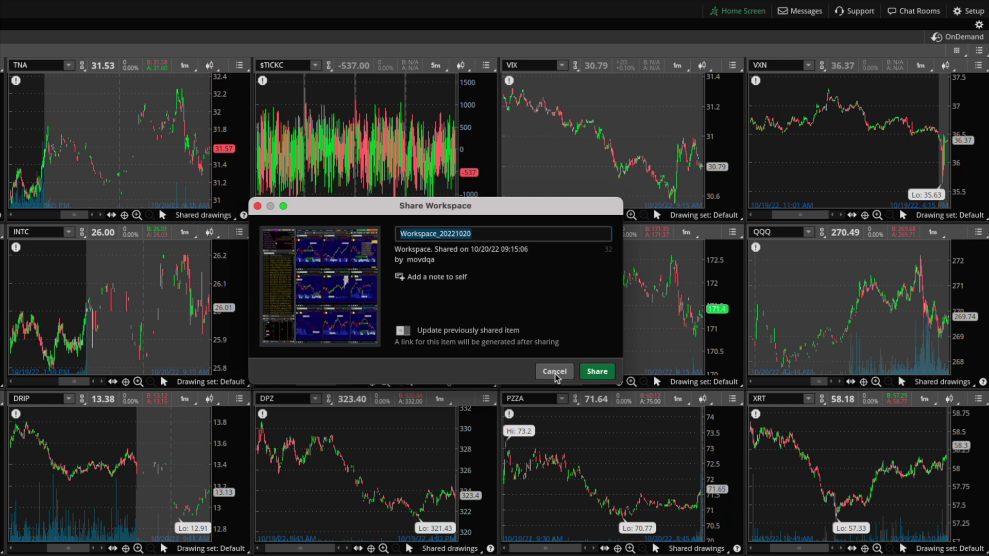
click(555, 374)
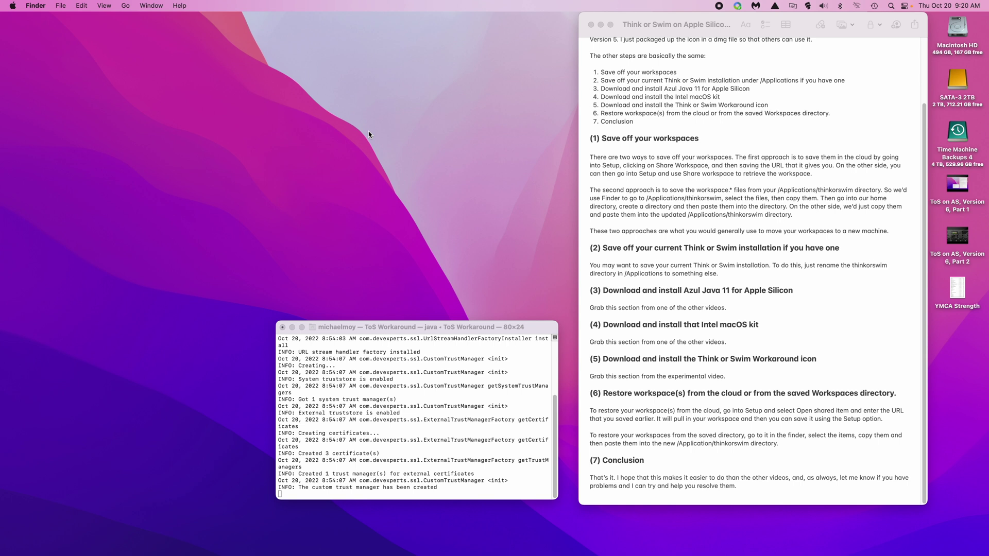
Open the thinkorswim folder under Macintosh HD > Applications
double_click(956, 28)
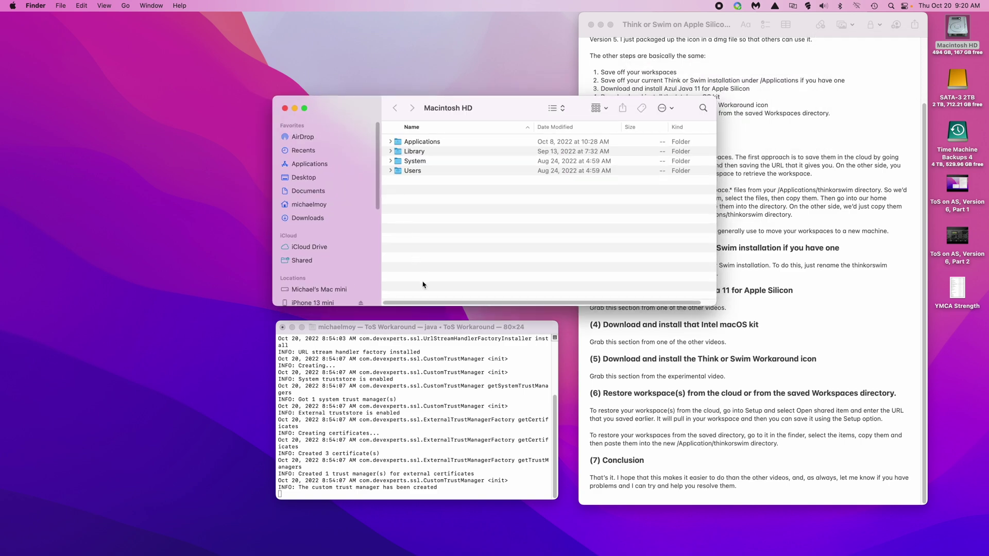
drag(459, 306, 465, 353)
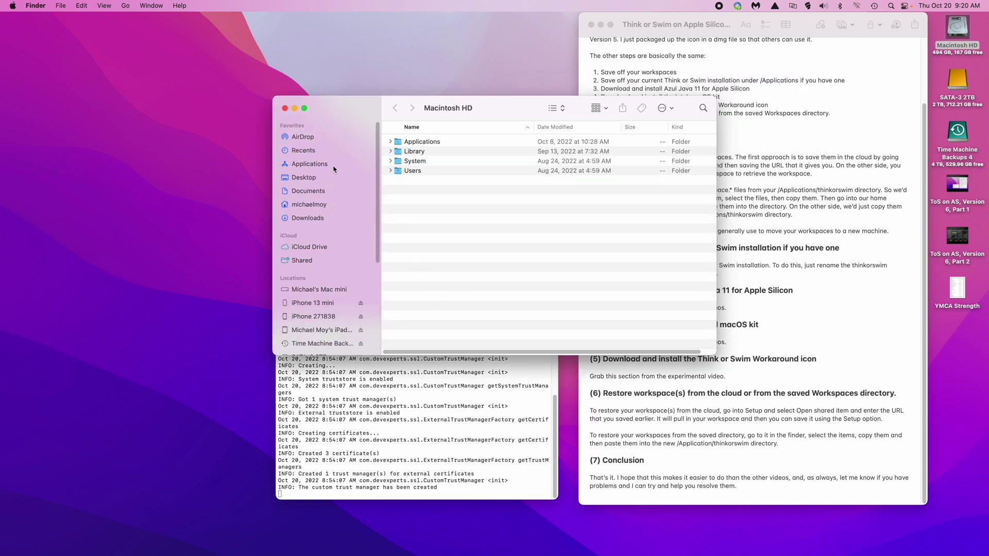
click(309, 164)
scroll(438, 259, down, 5)
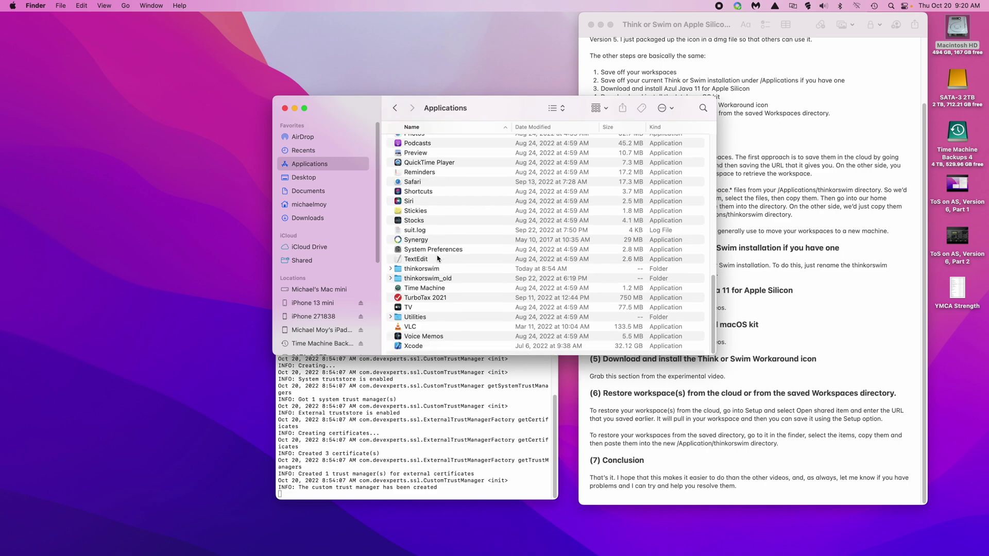
double_click(433, 272)
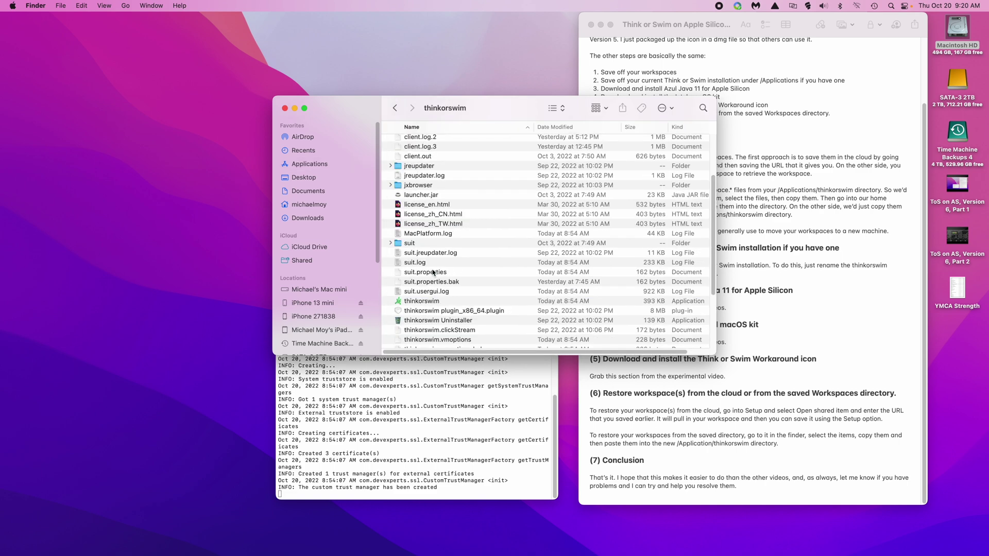
scroll(435, 273, down, 5)
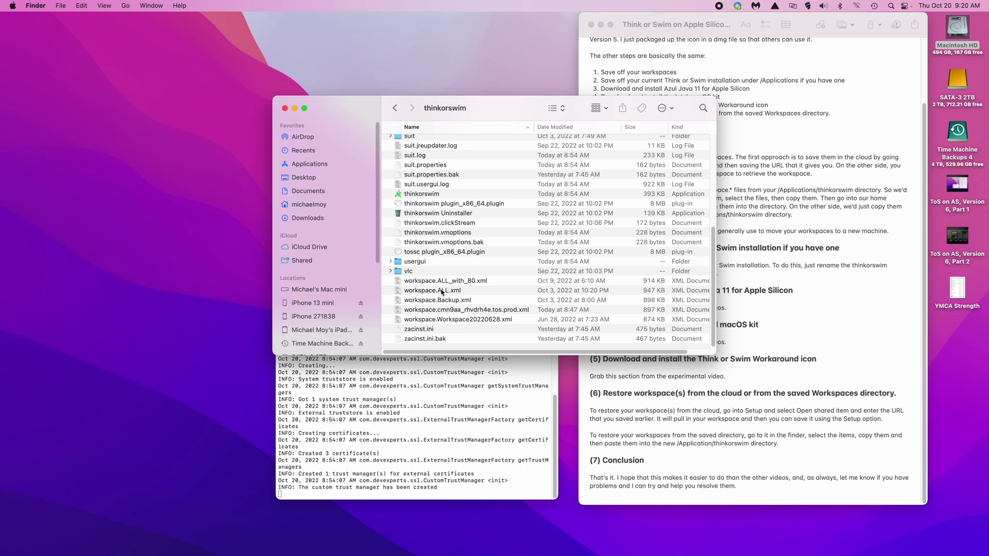
Copy the five workspace files, workspace.ALL_with_80.xml through workspace.Workspace20220628.xml
click(446, 281)
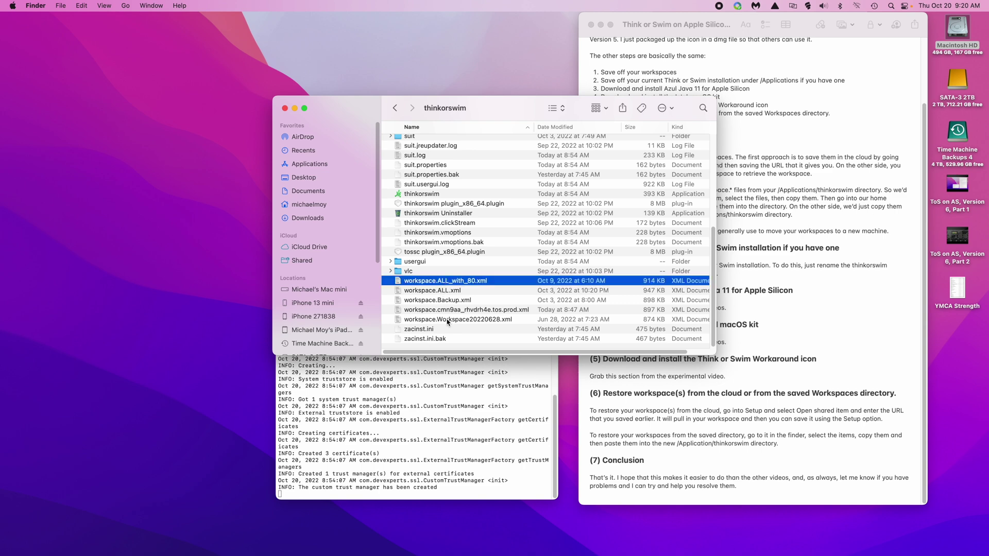
shift+click(447, 322)
right_click(432, 295)
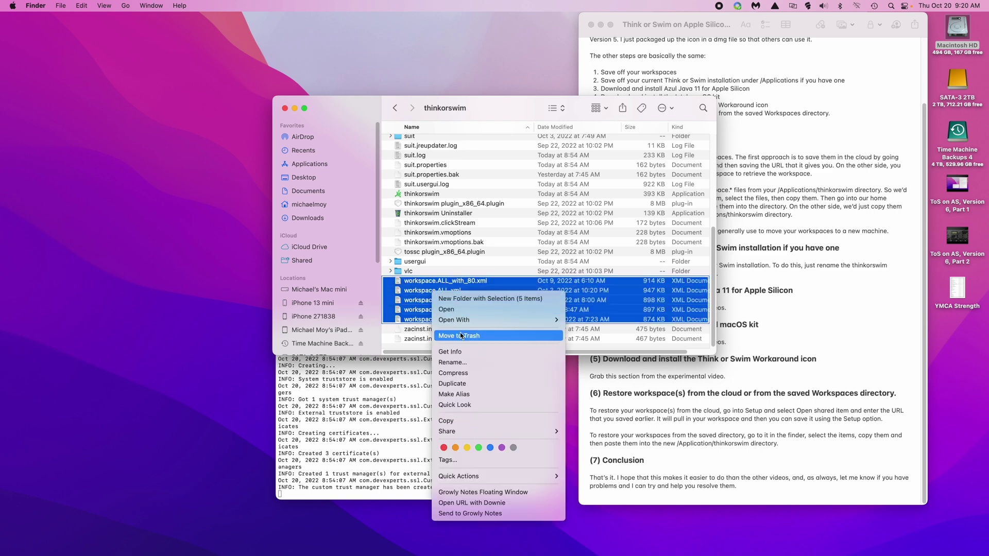
click(481, 421)
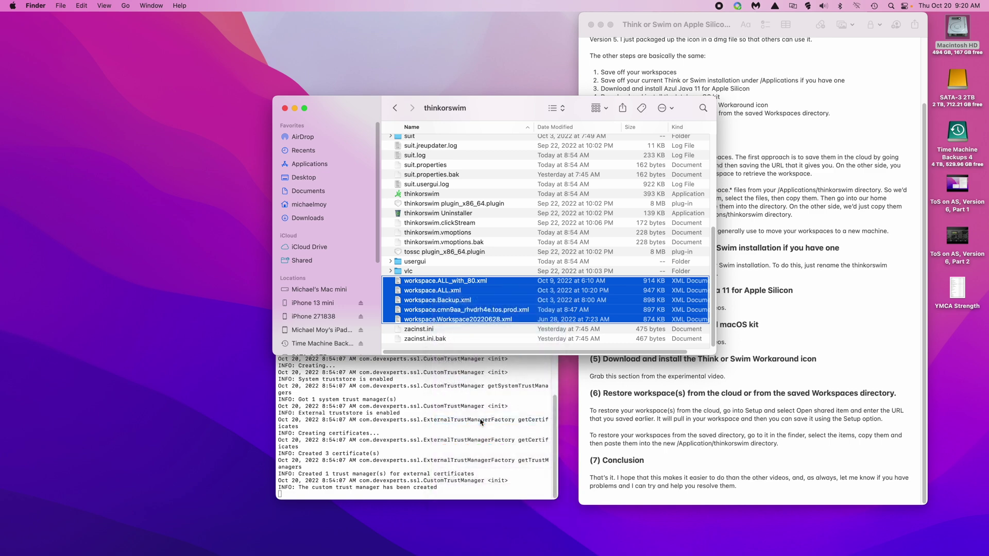
Create a new folder named 'ToS Workspaces' in the home folder
click(308, 206)
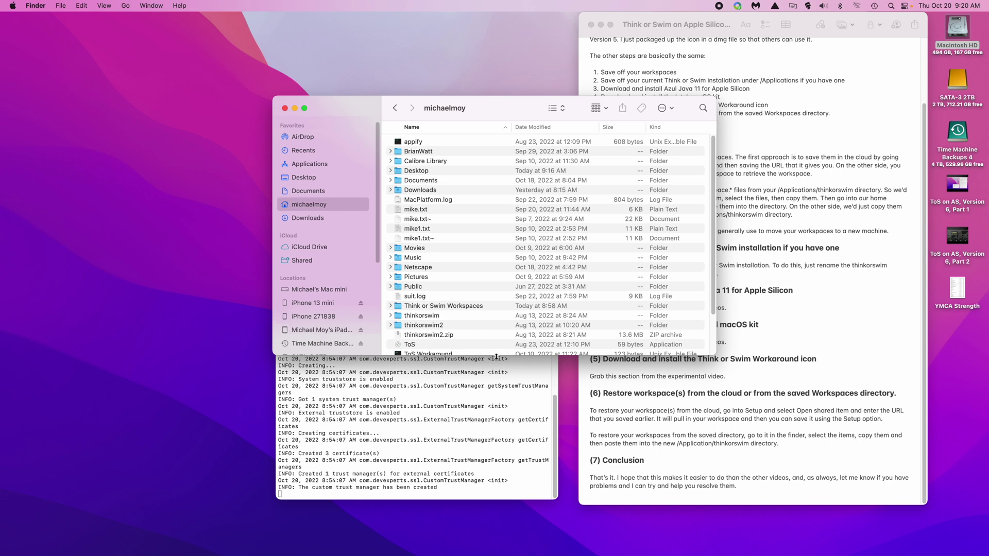
drag(496, 356, 492, 522)
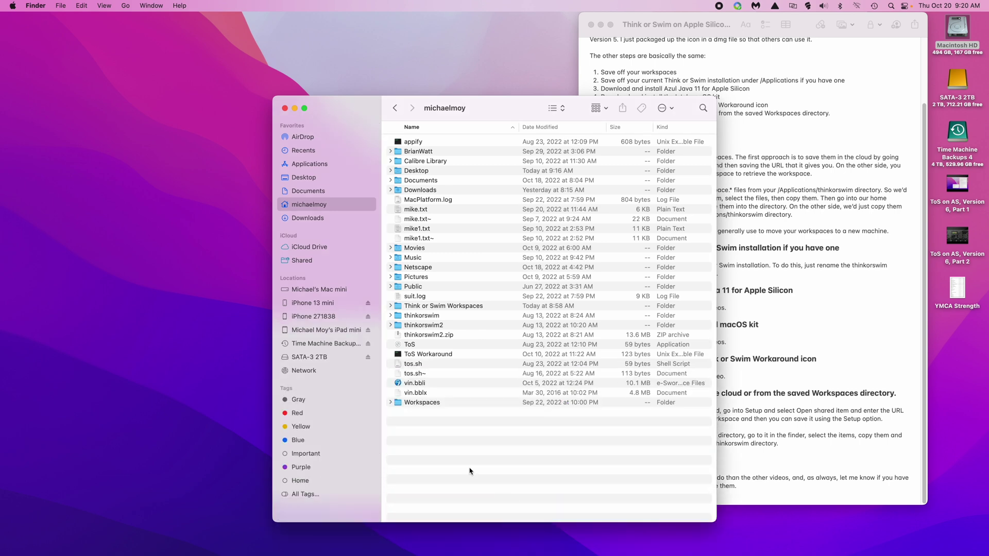
right_click(416, 418)
click(427, 420)
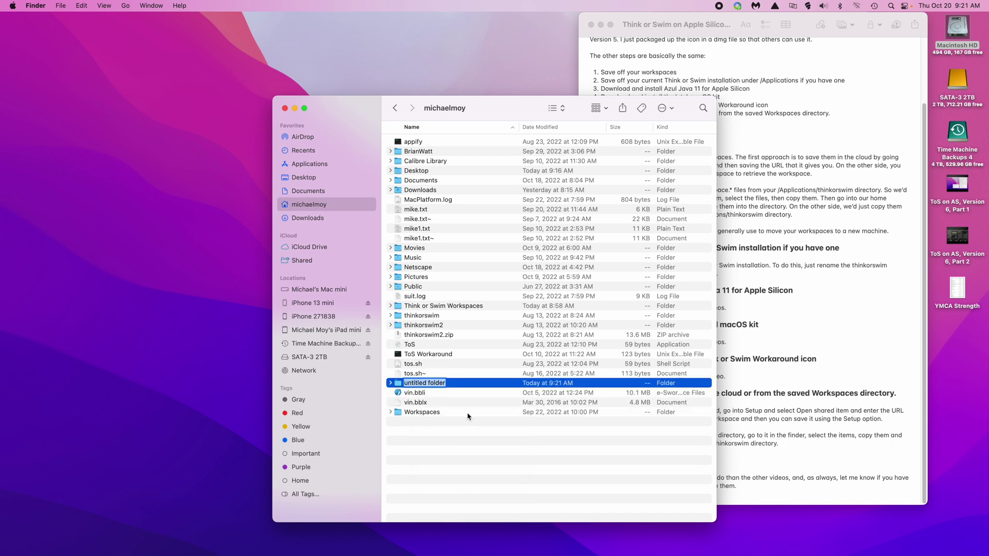
text(ToS Workspace)
key(Return)
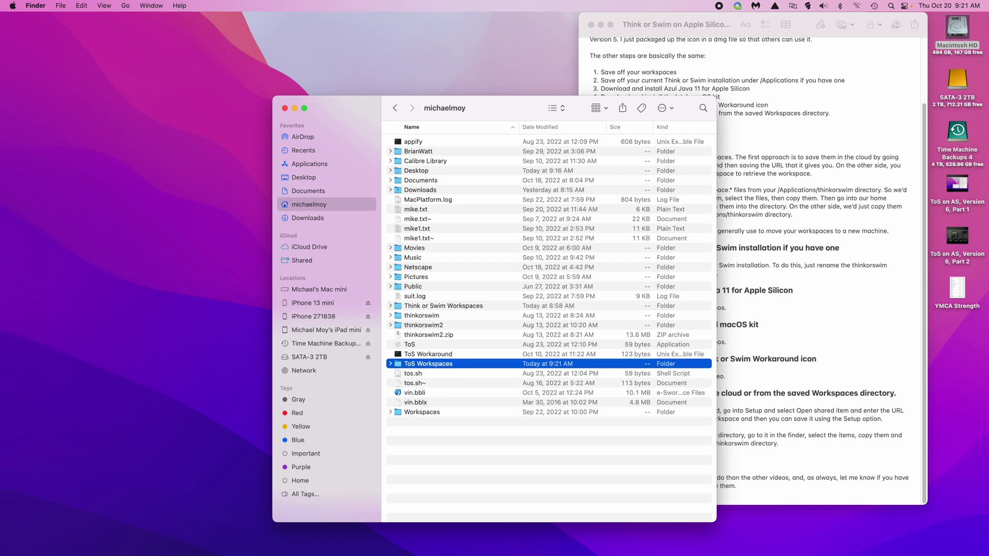
Paste the five workspace files into the ToS Workspaces folder
double_click(452, 364)
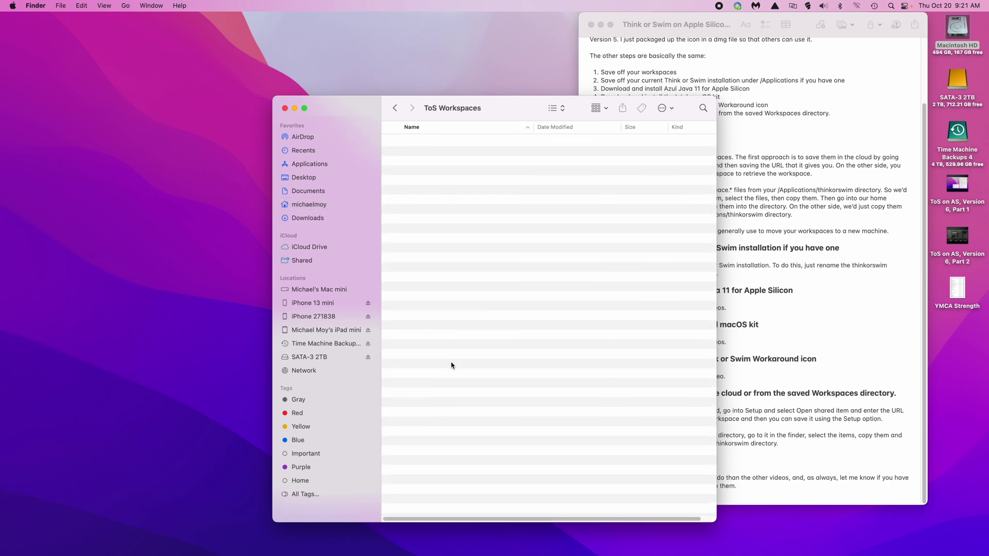
right_click(467, 281)
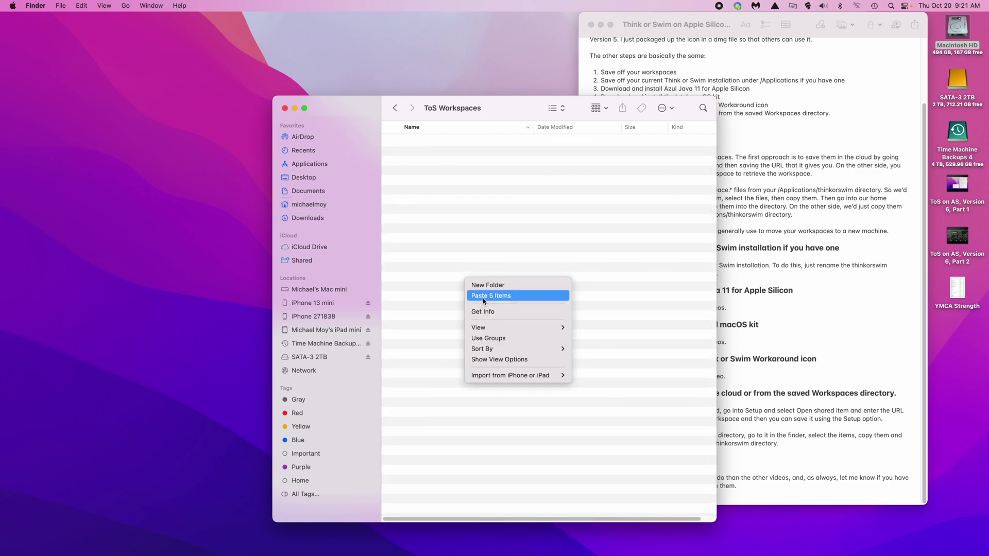
click(481, 296)
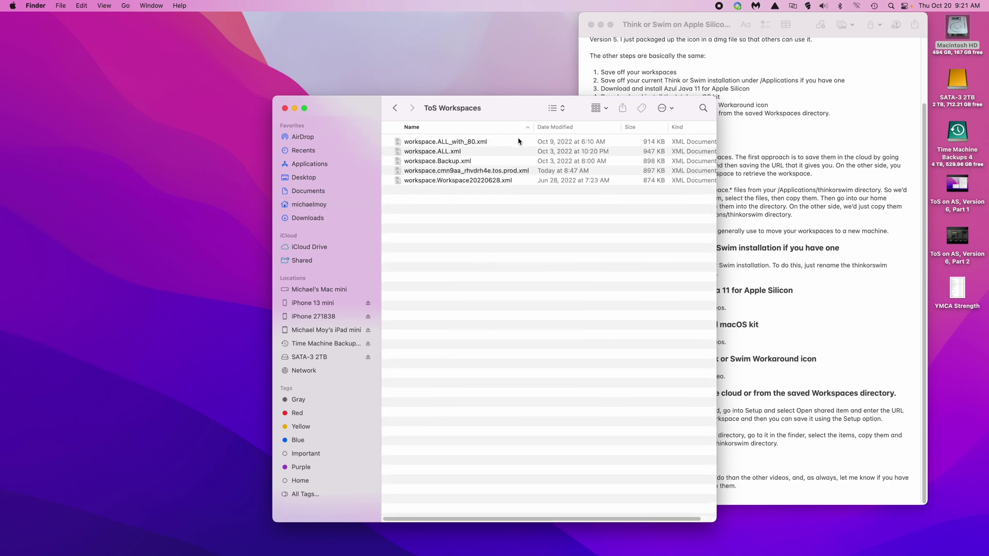
drag(516, 104, 314, 51)
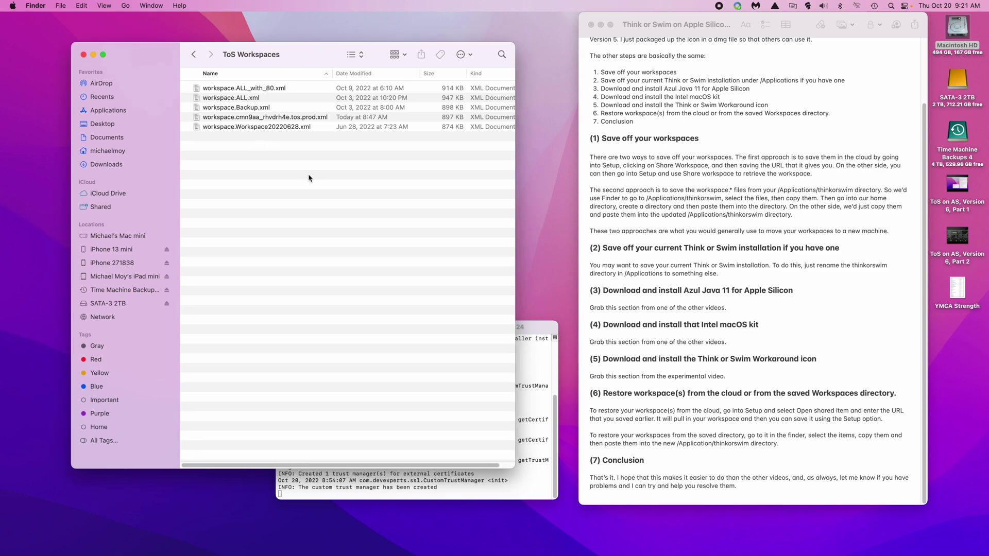
Trash the old Workspaces and Think or Swim Workspaces folders from the home folder
click(194, 55)
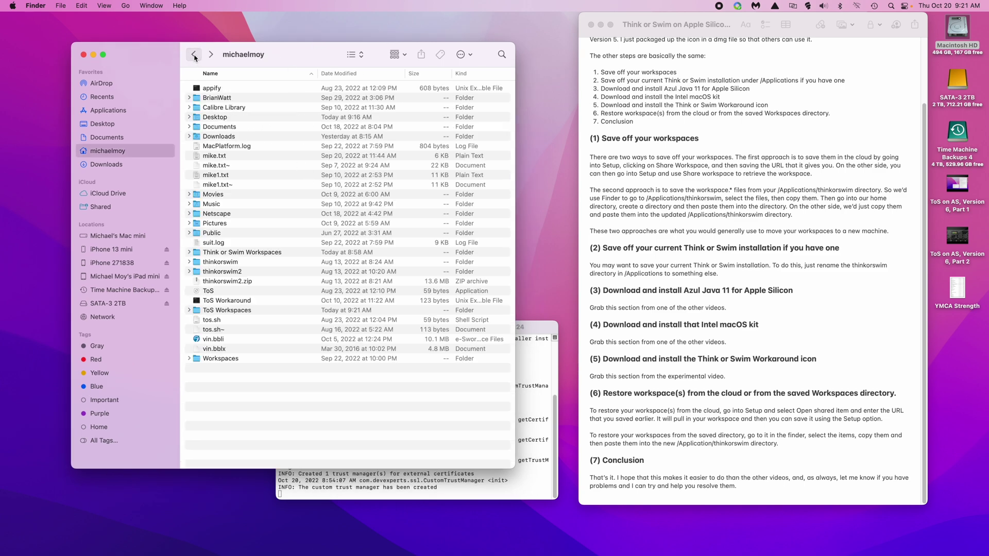
right_click(224, 311)
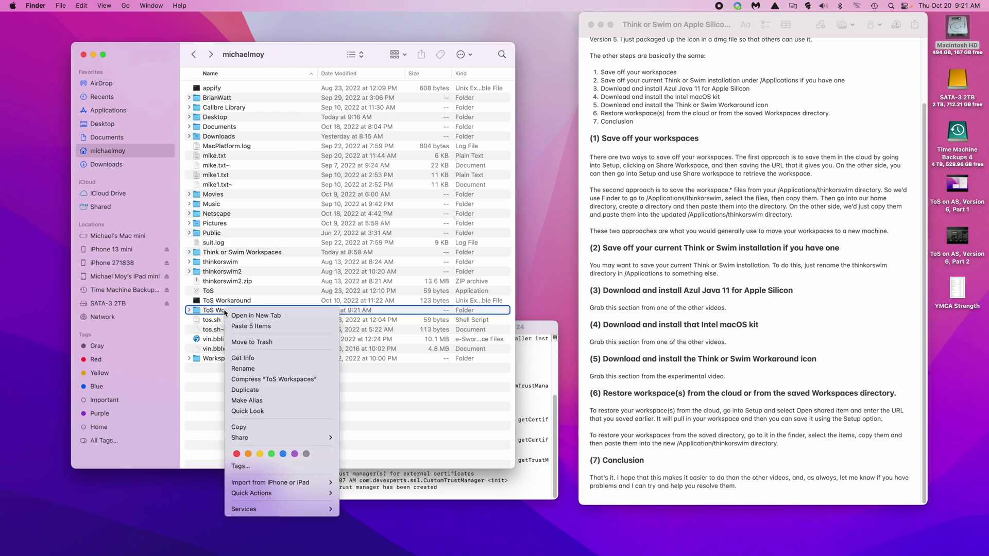
click(195, 416)
right_click(226, 361)
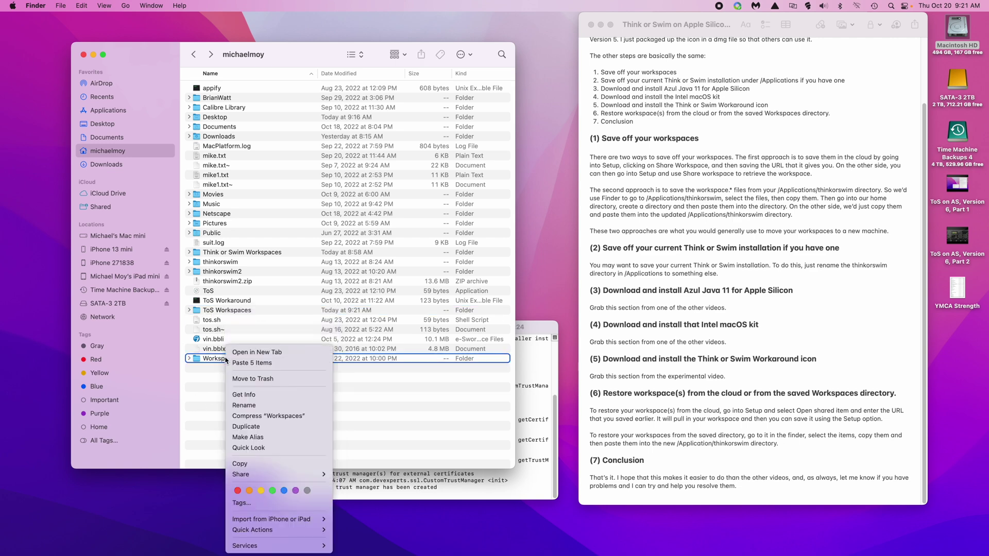
click(239, 379)
right_click(225, 253)
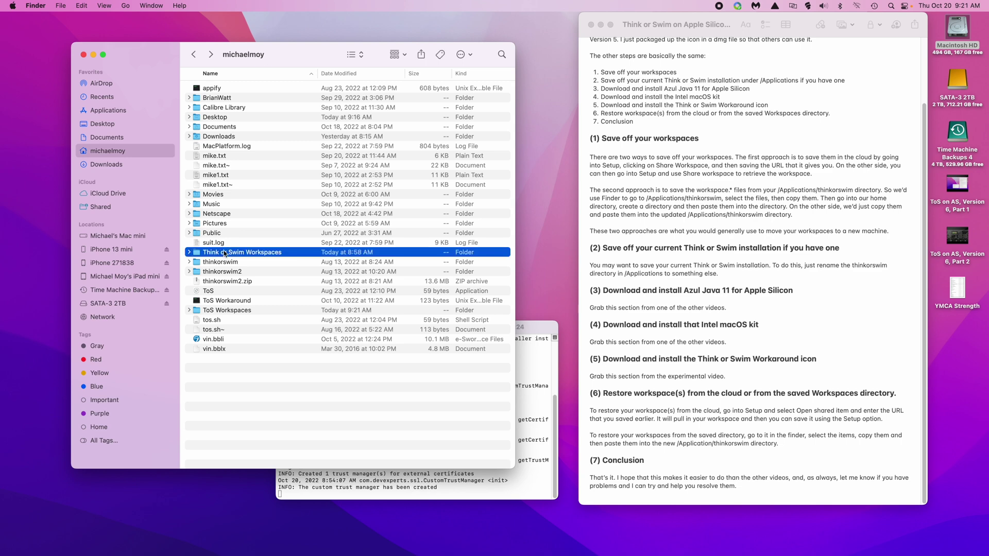
click(242, 283)
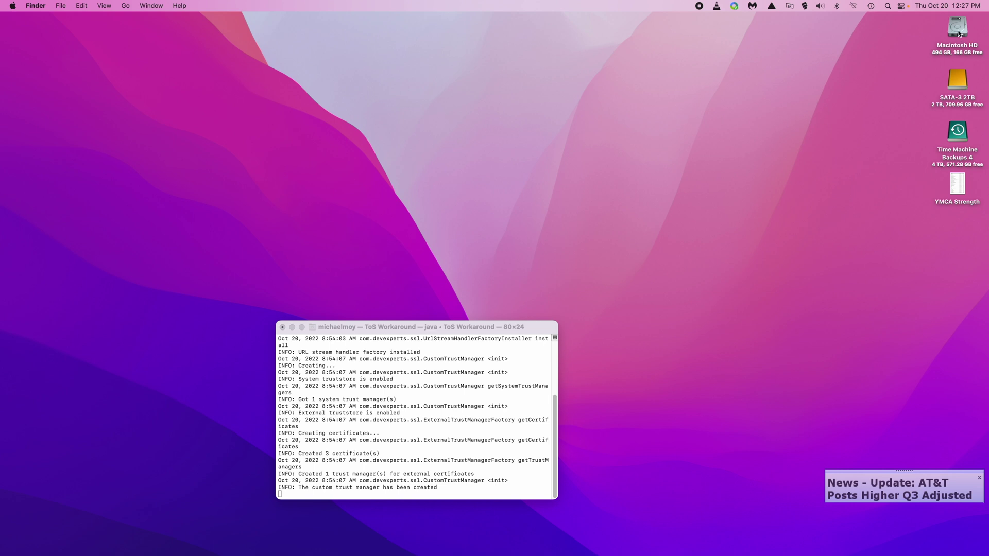
double_click(957, 29)
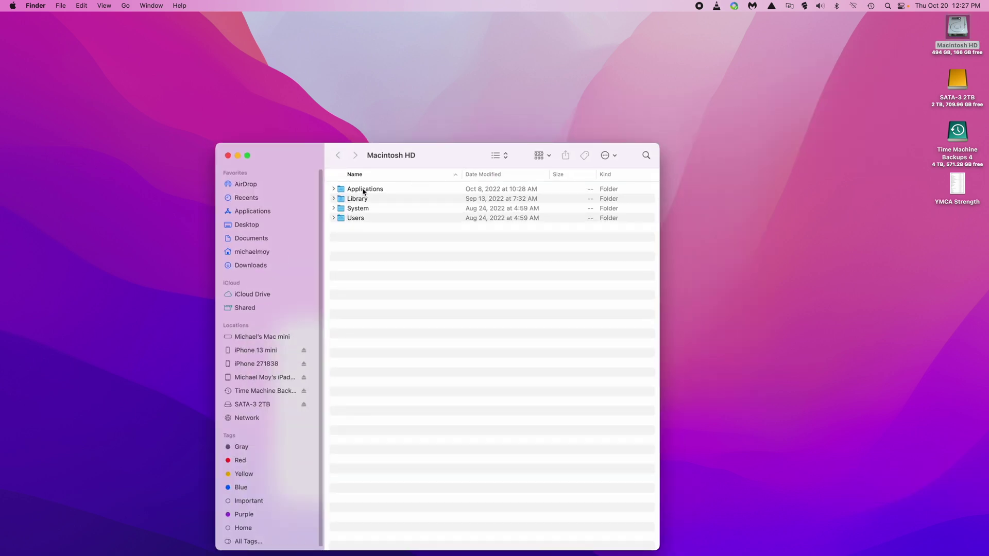
Start renaming the Applications thinkorswim folder with an _save suffix, then keep the original name
click(258, 216)
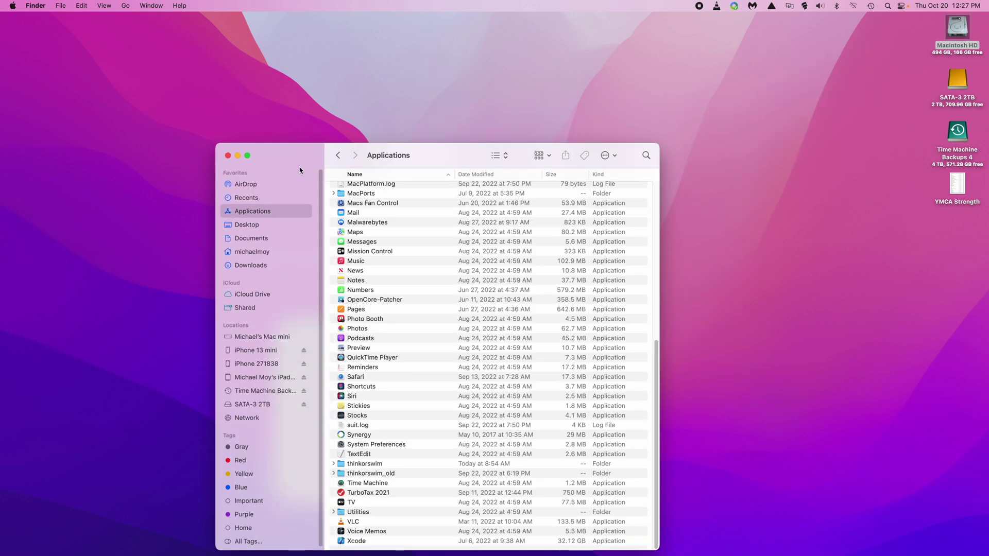
drag(303, 161, 313, 63)
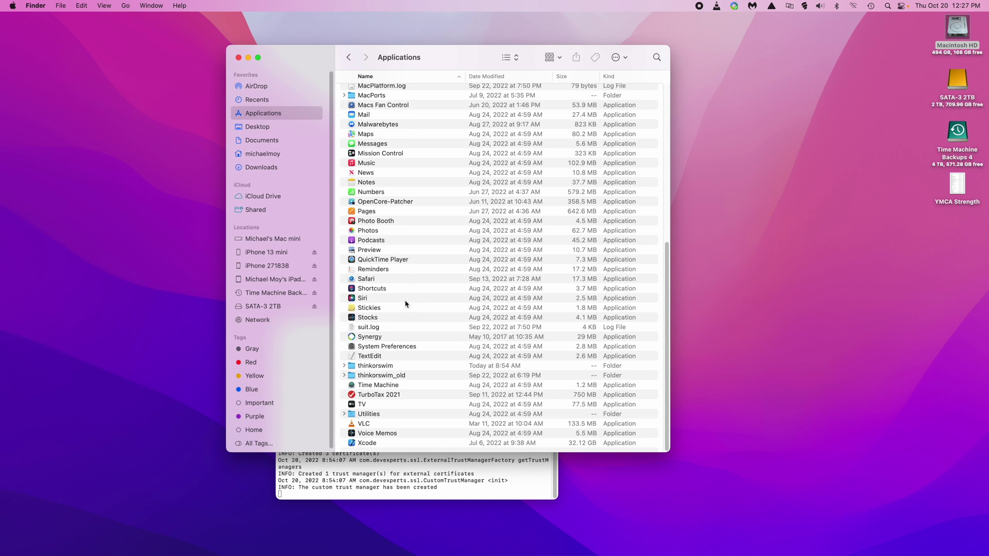
right_click(385, 367)
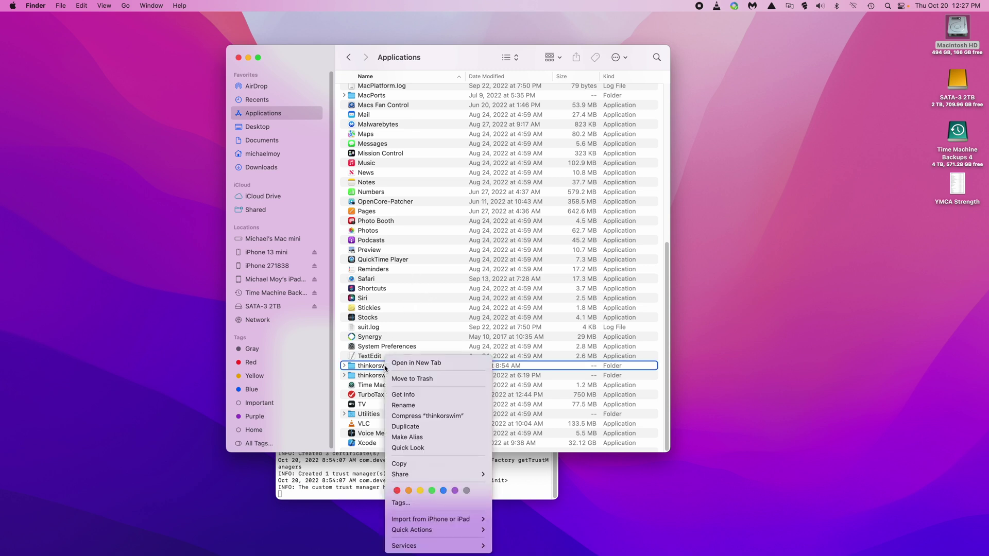
click(377, 366)
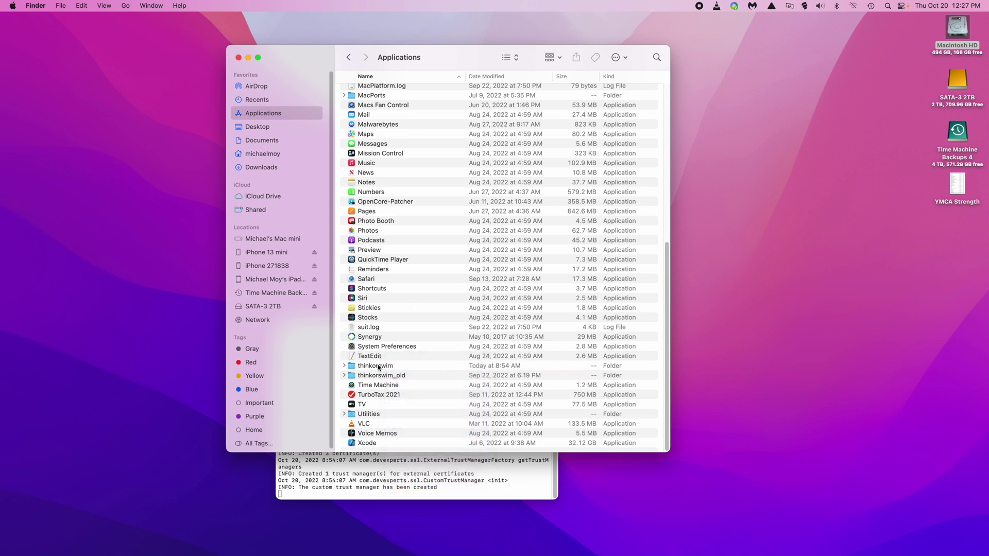
click(378, 366)
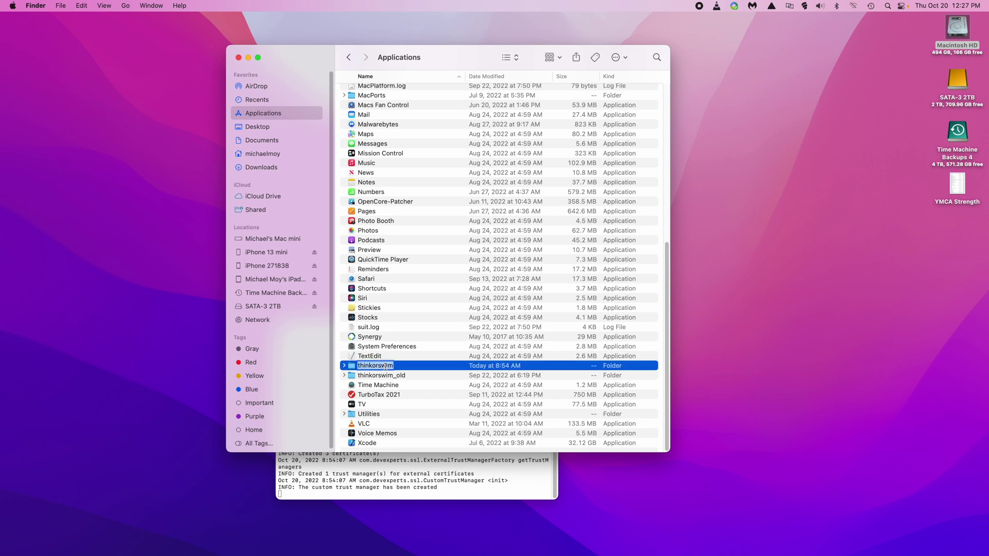
click(390, 367)
text(_)
text(ave)
key(BackSpace)
key(BackSpace)
key(BackSpace)
key(BackSpace)
key(BackSpace)
key(Return)
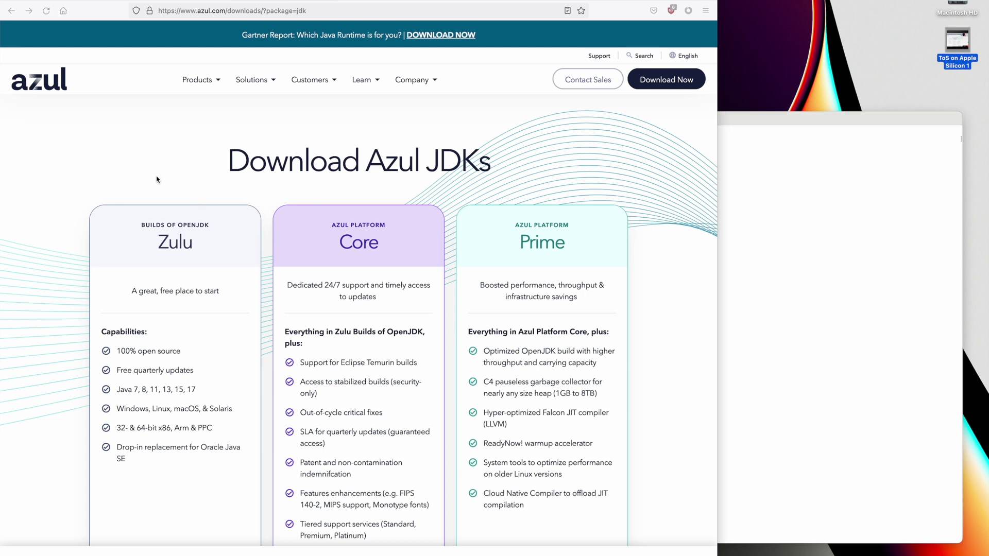
scroll(157, 179, down, 3)
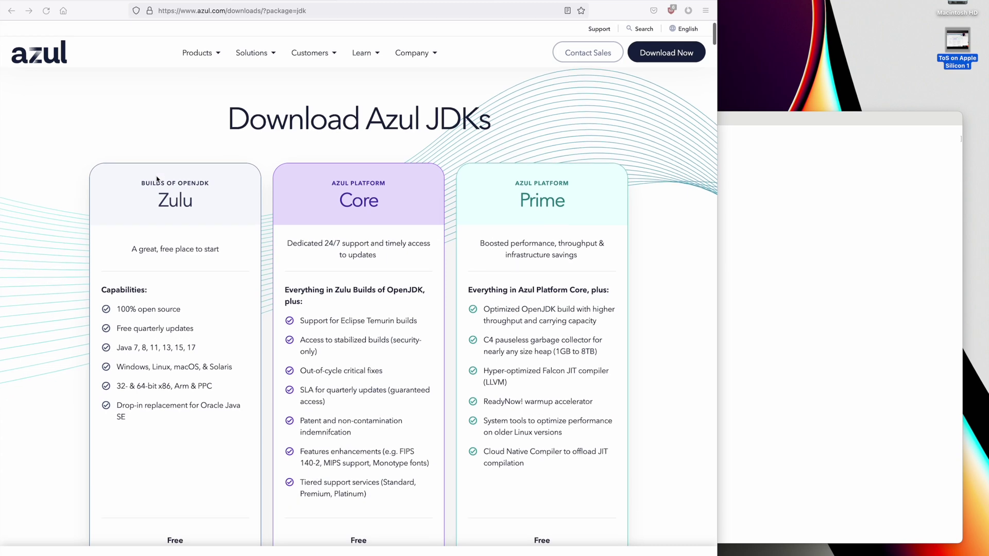
scroll(157, 179, down, 5)
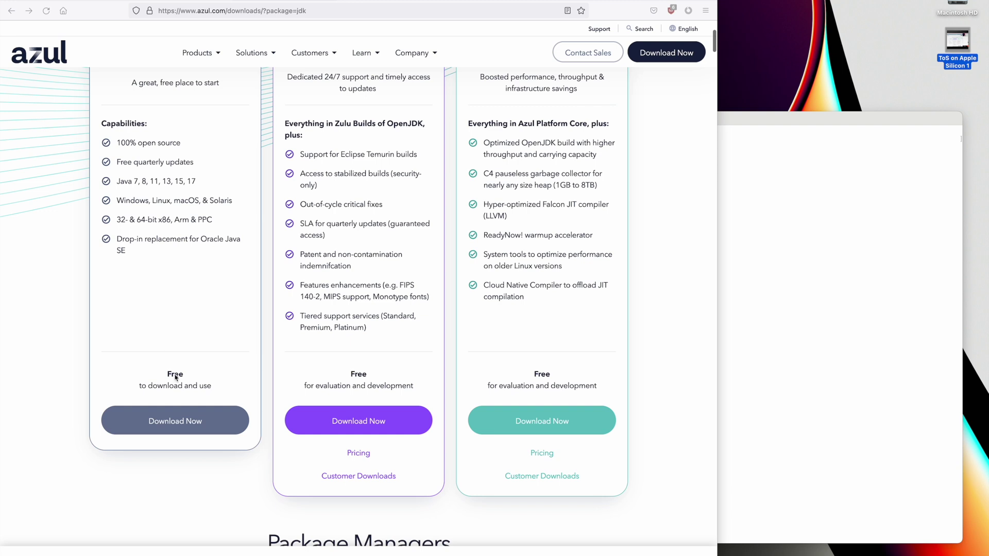
scroll(180, 382, up, 5)
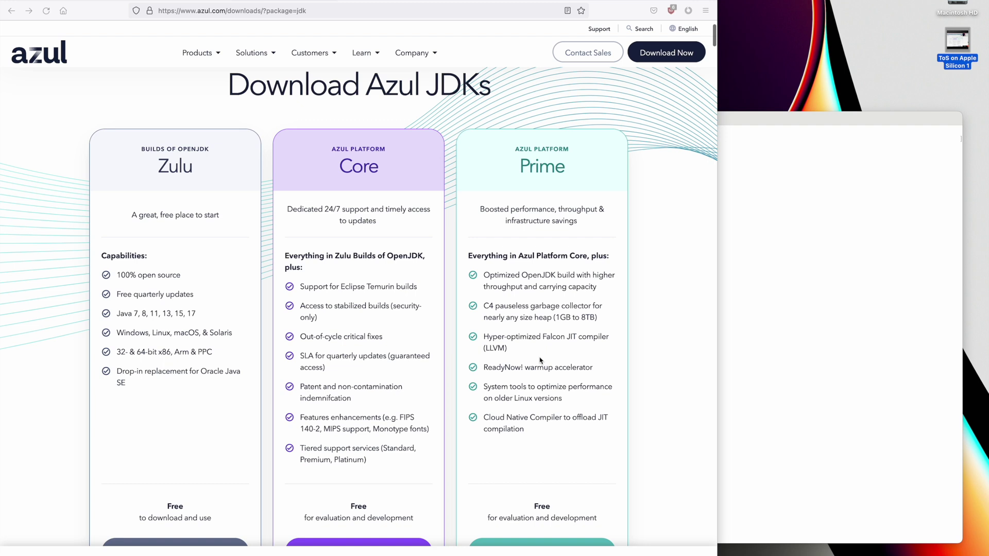
scroll(541, 360, down, 4)
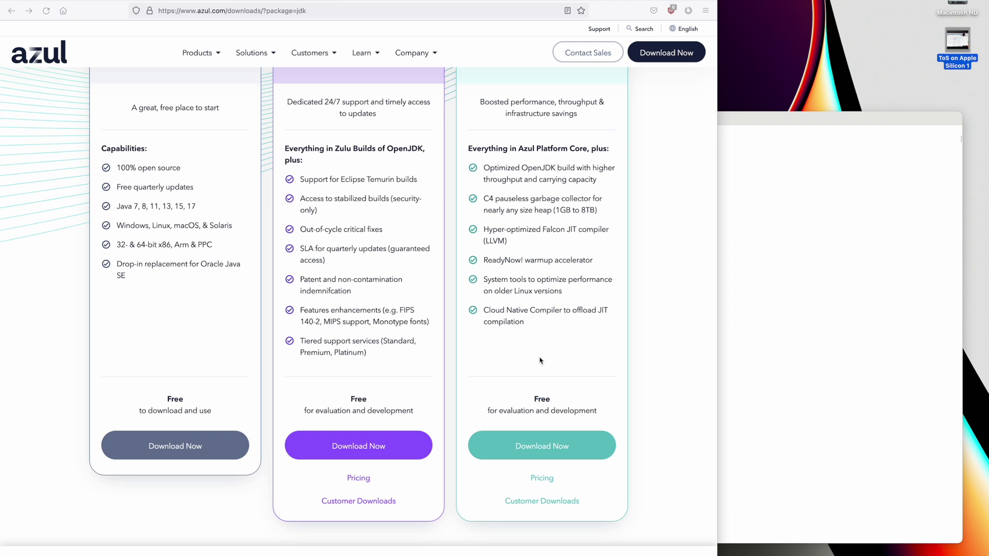
Open the free Zulu downloads and scroll to the Java 11 (LTS) macOS ARM 64-bit packages
click(182, 446)
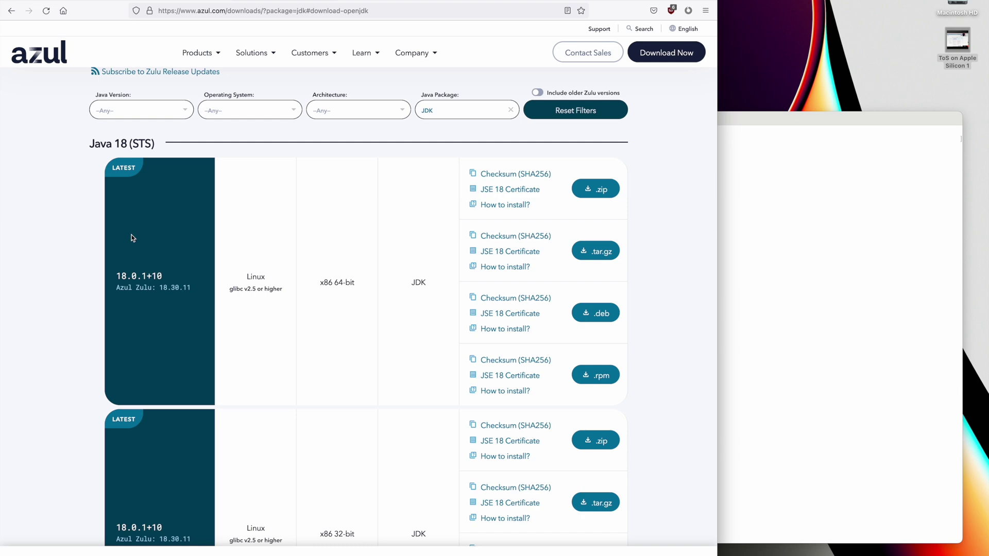
scroll(132, 238, down, 20)
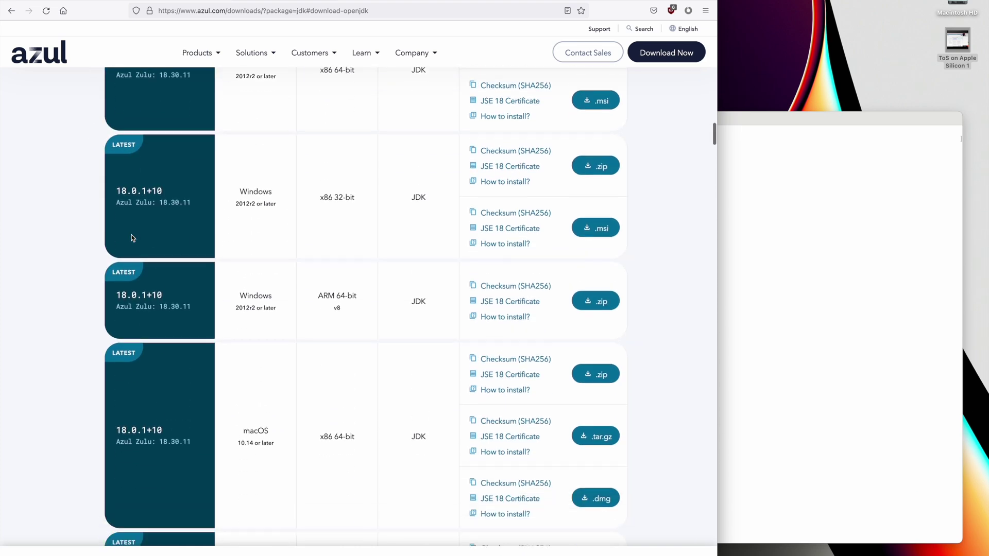
scroll(132, 238, down, 20)
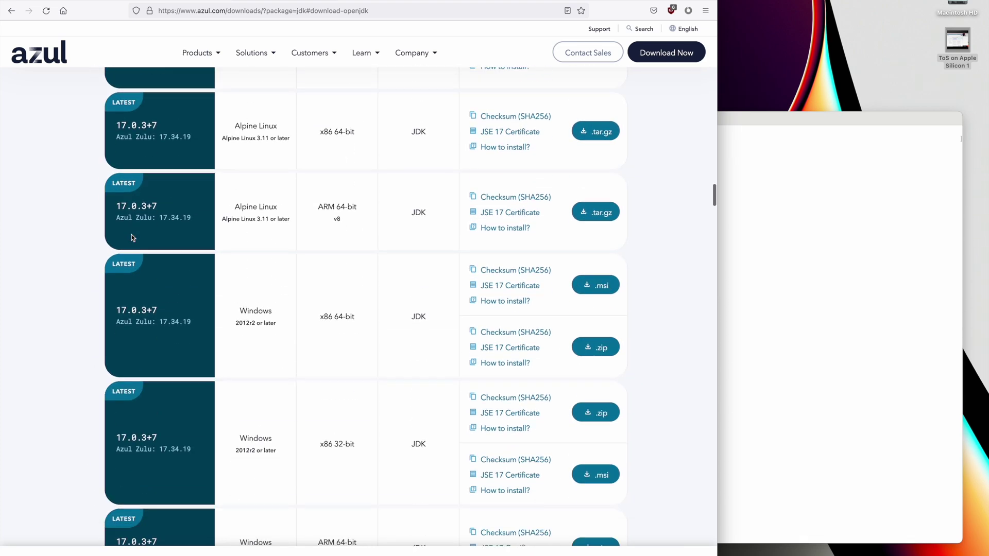
scroll(131, 236, down, 20)
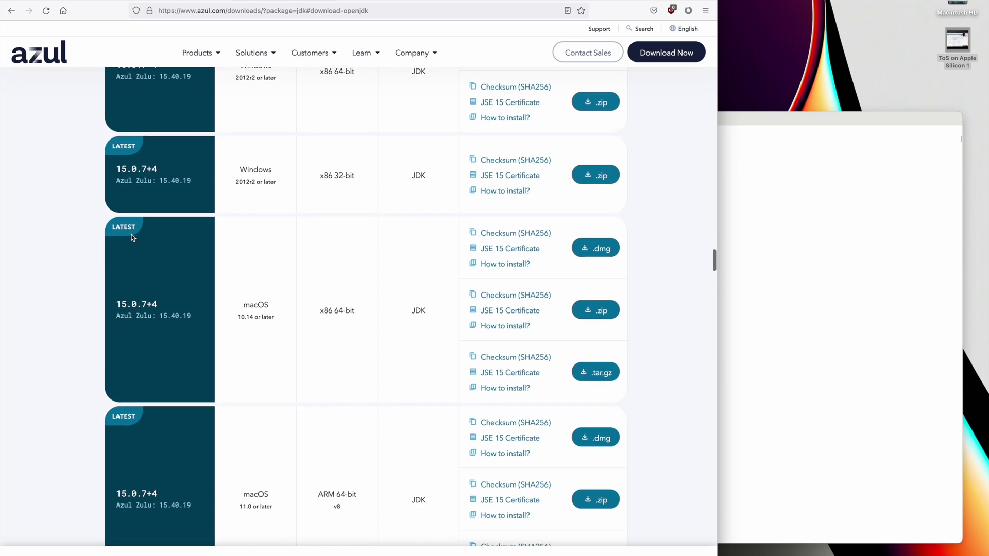
scroll(132, 237, down, 20)
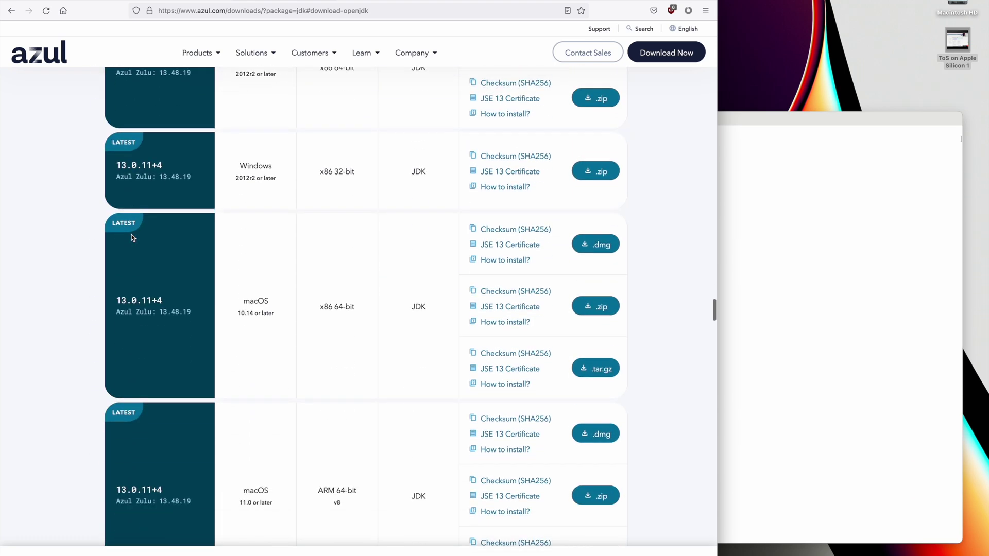
scroll(131, 237, down, 20)
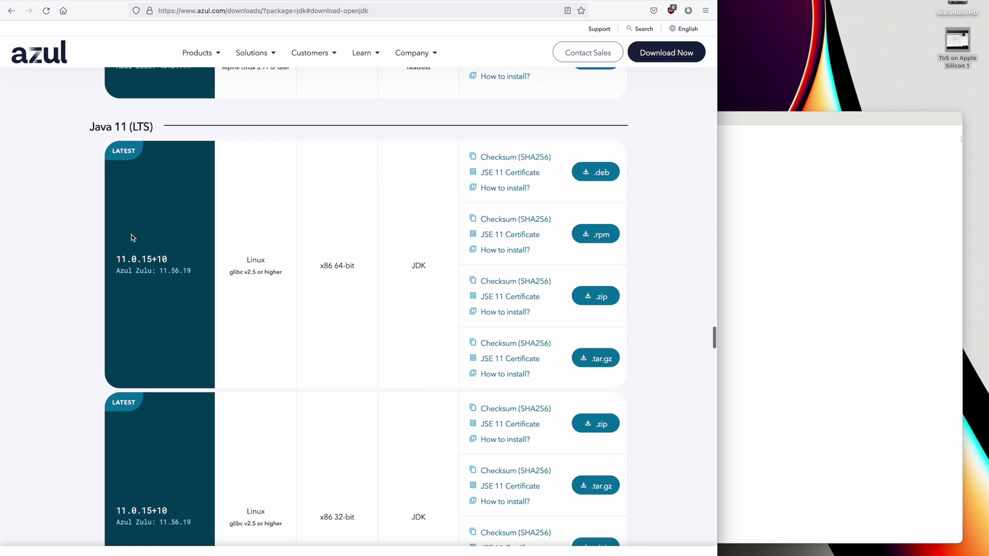
scroll(131, 237, down, 2)
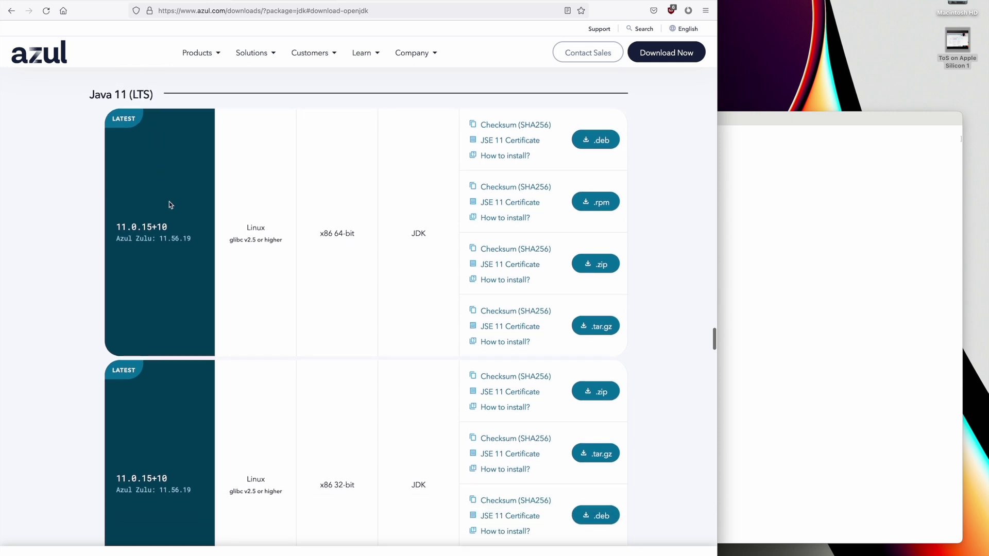
scroll(247, 267, down, 9)
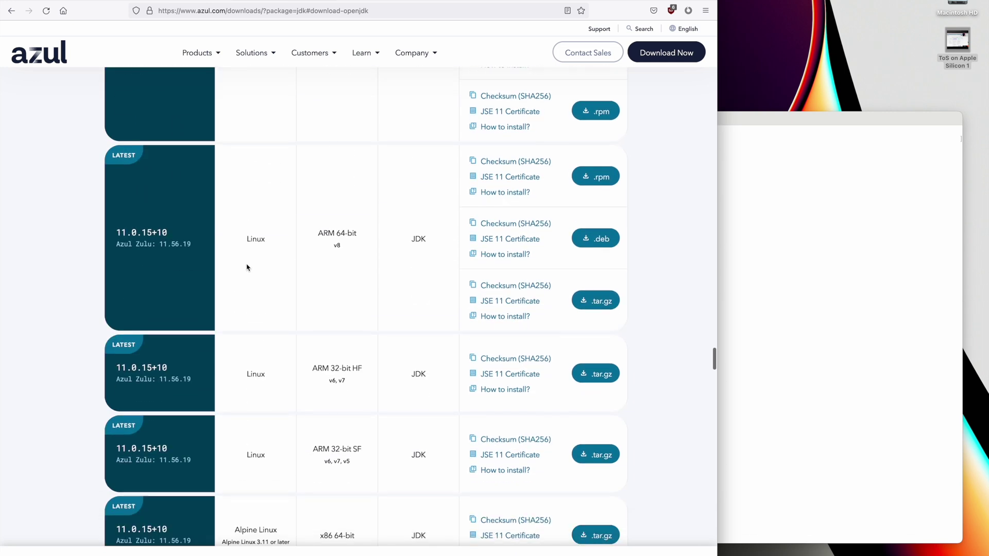
scroll(247, 268, down, 7)
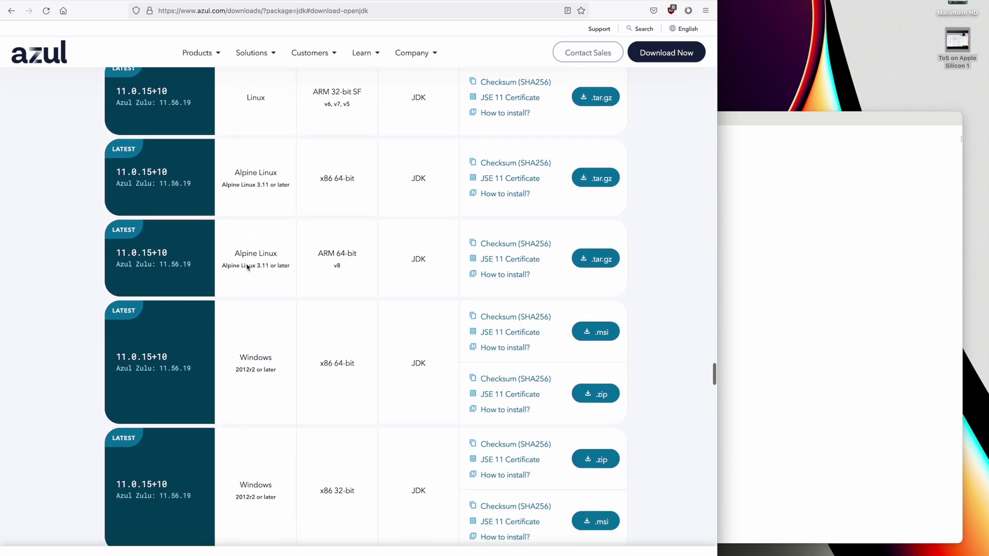
scroll(247, 268, down, 10)
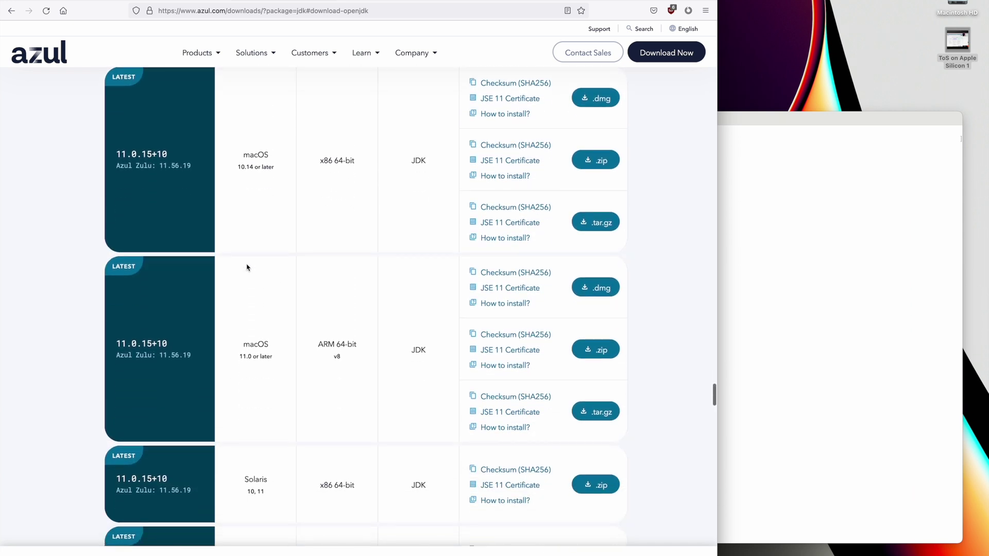
scroll(247, 267, down, 2)
scroll(246, 267, up, 2)
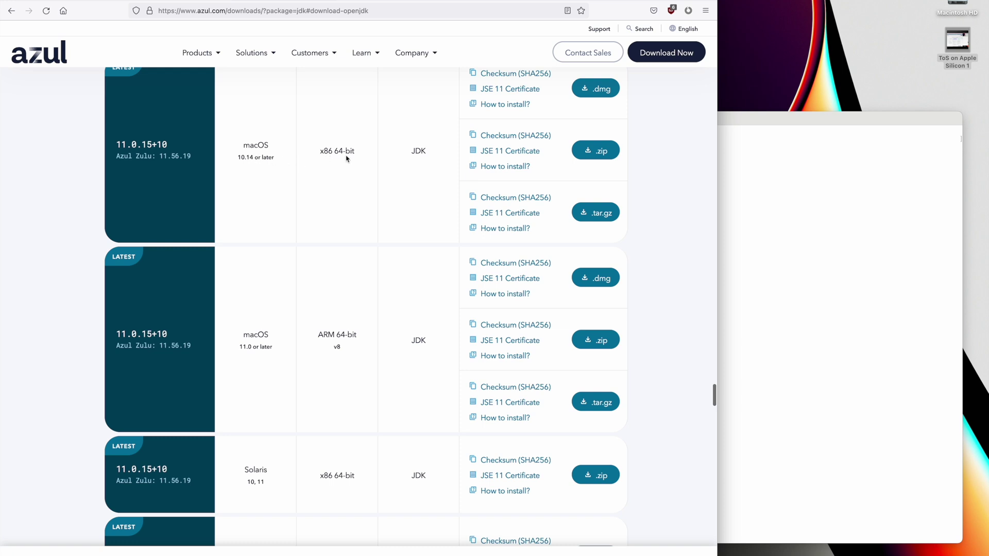
scroll(299, 248, down, 1)
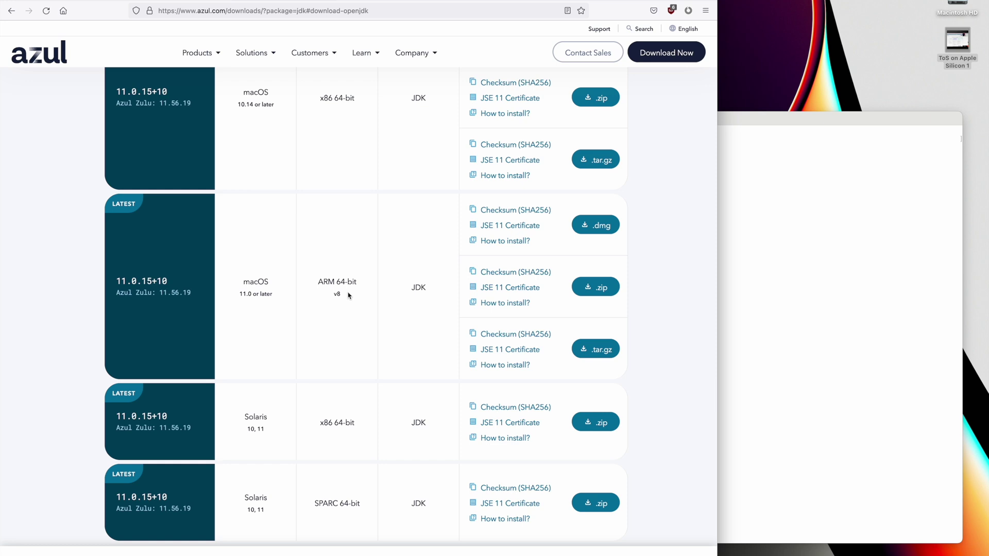
Download the Java 11 macOS ARM 64-bit .dmg and launch its Azul Zulu JDK installer
click(596, 226)
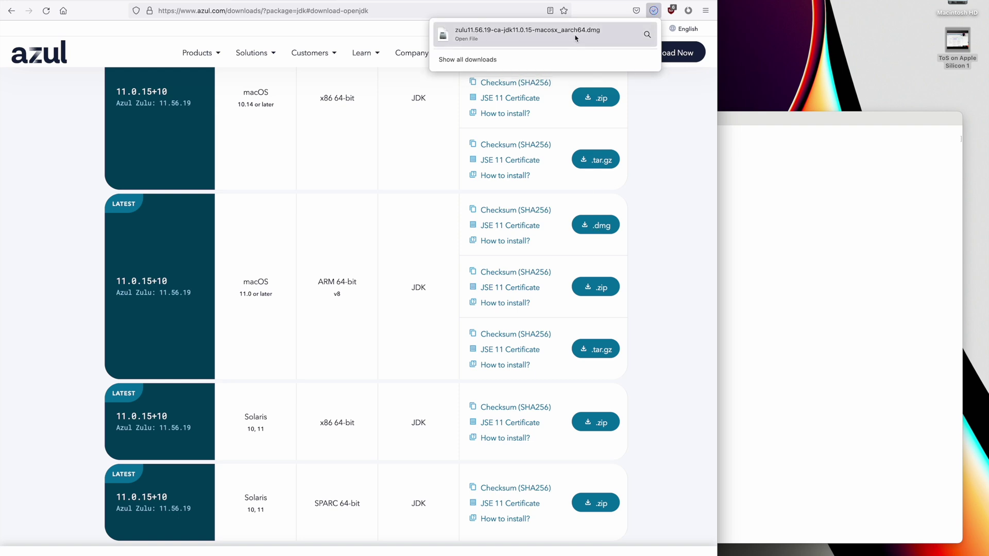
click(570, 37)
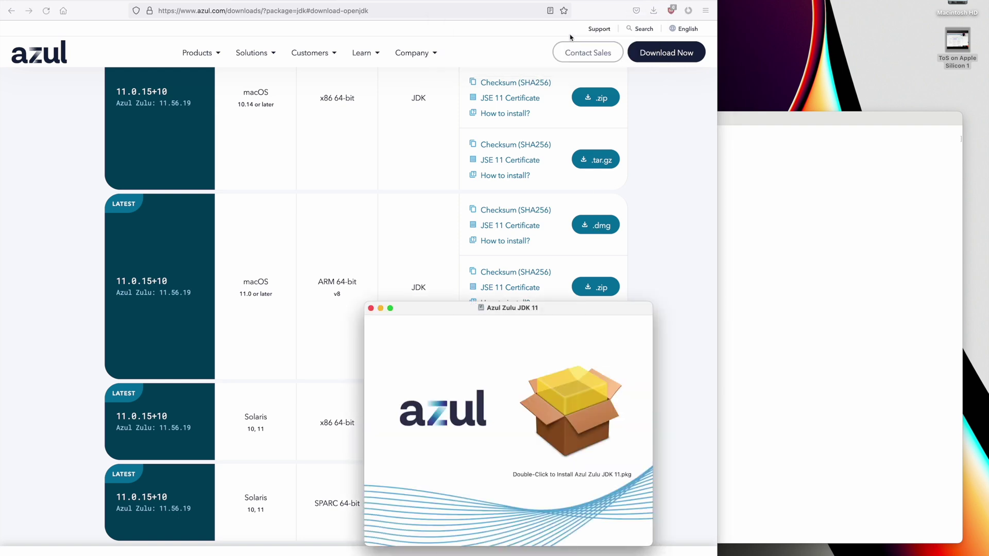
click(571, 411)
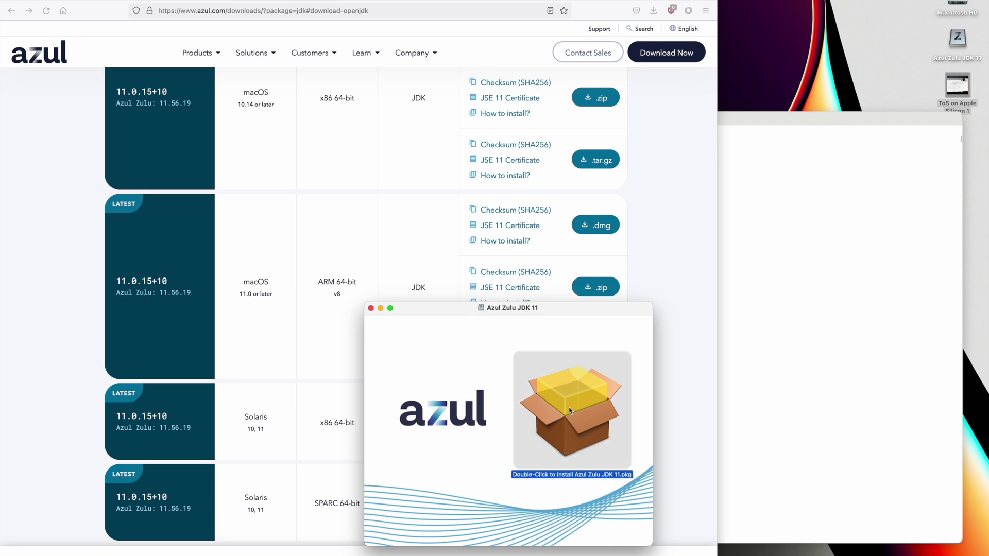
double_click(570, 411)
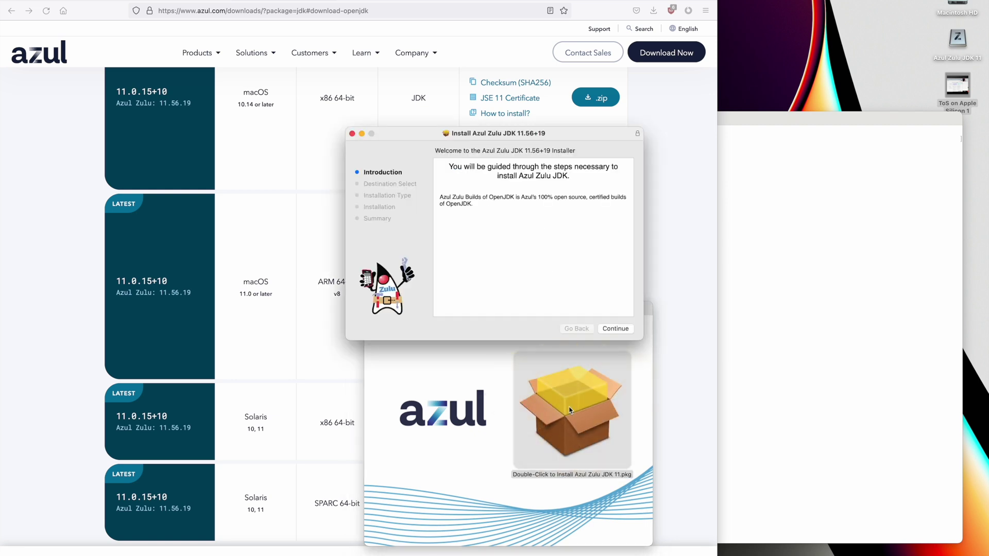
Install Azul Zulu JDK 11 on Macintosh HD using the account password, then trash the installer
click(618, 329)
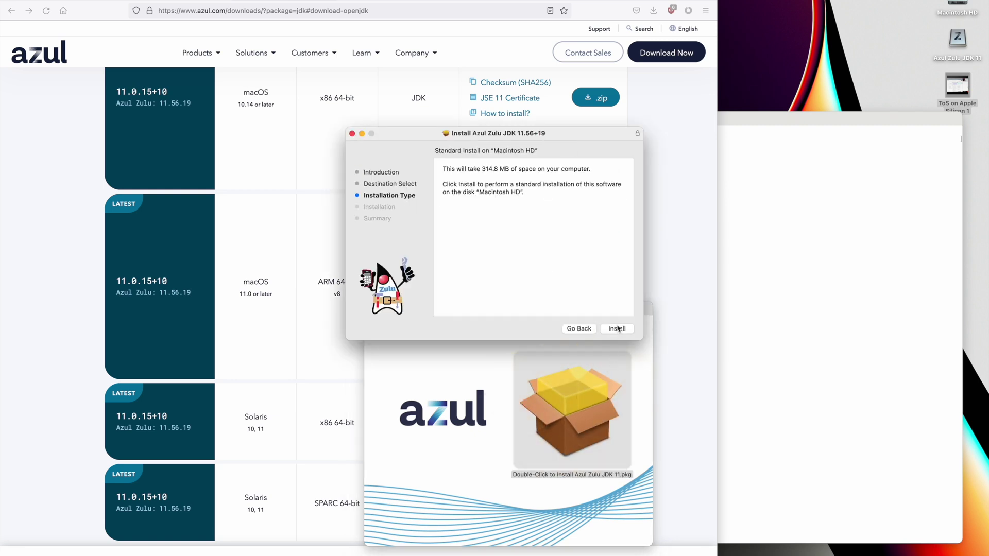
click(618, 328)
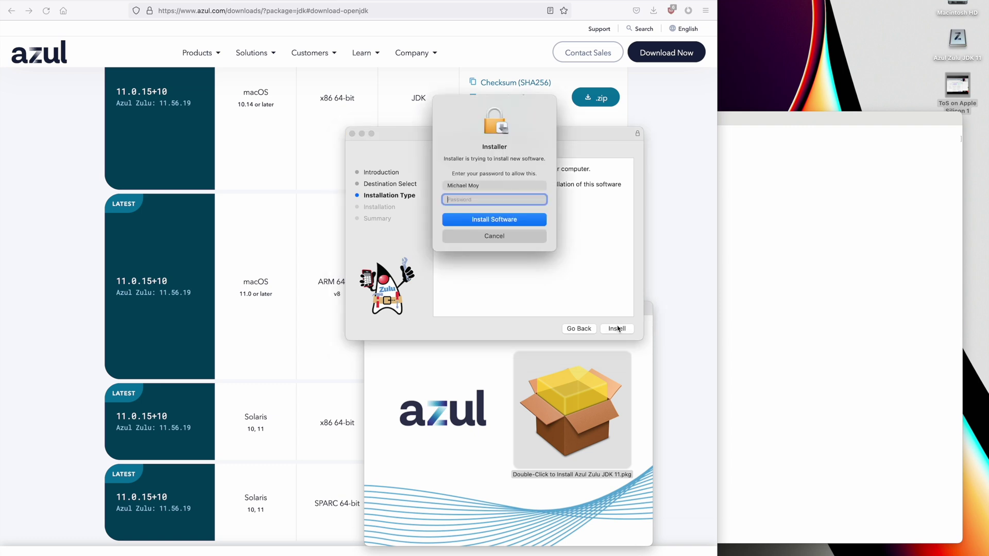
text(••••••••••)
key(Return)
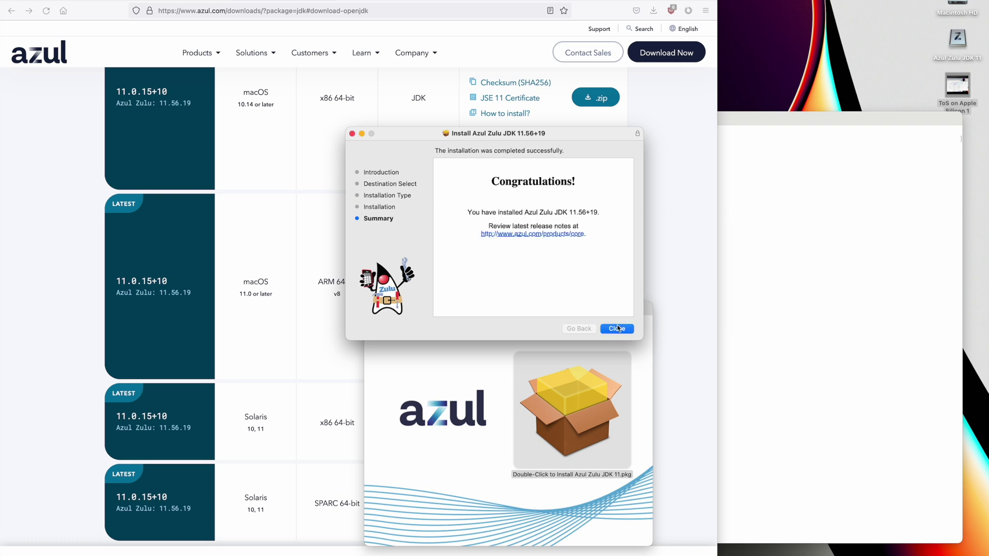
click(618, 329)
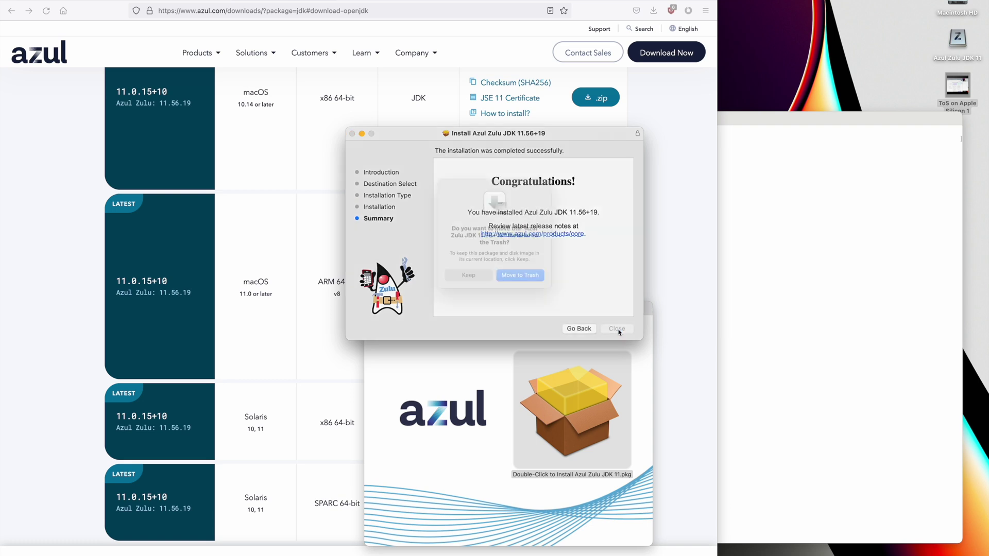
click(529, 283)
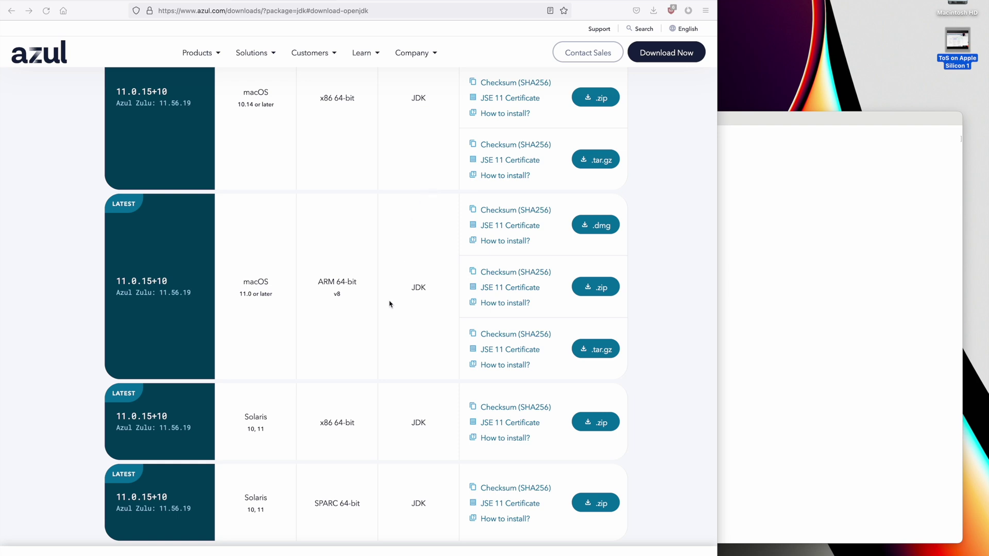
Download thinkorswim_installer.dmg (52.5 MB) from the Mac users section
key(super+shift+5)
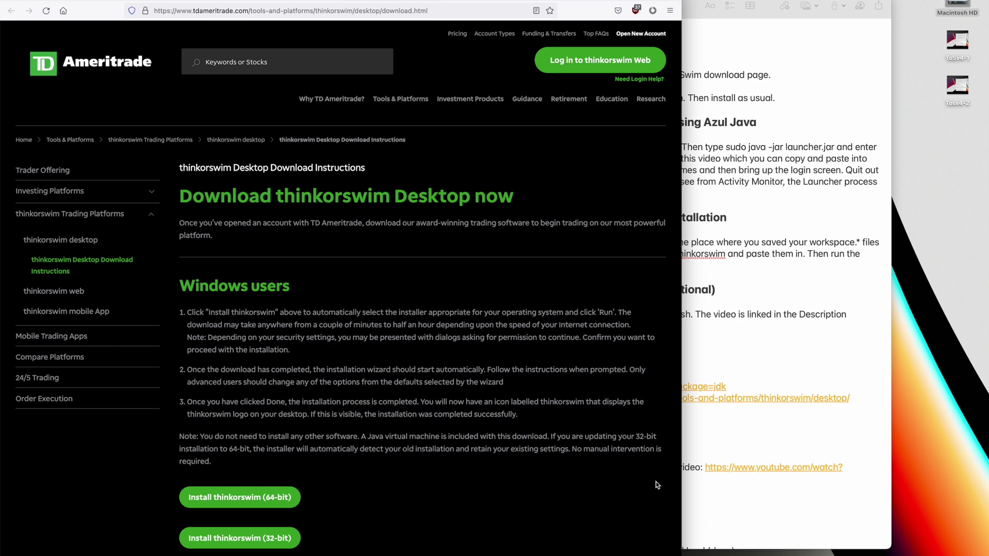
scroll(590, 402, down, 5)
scroll(591, 402, down, 2)
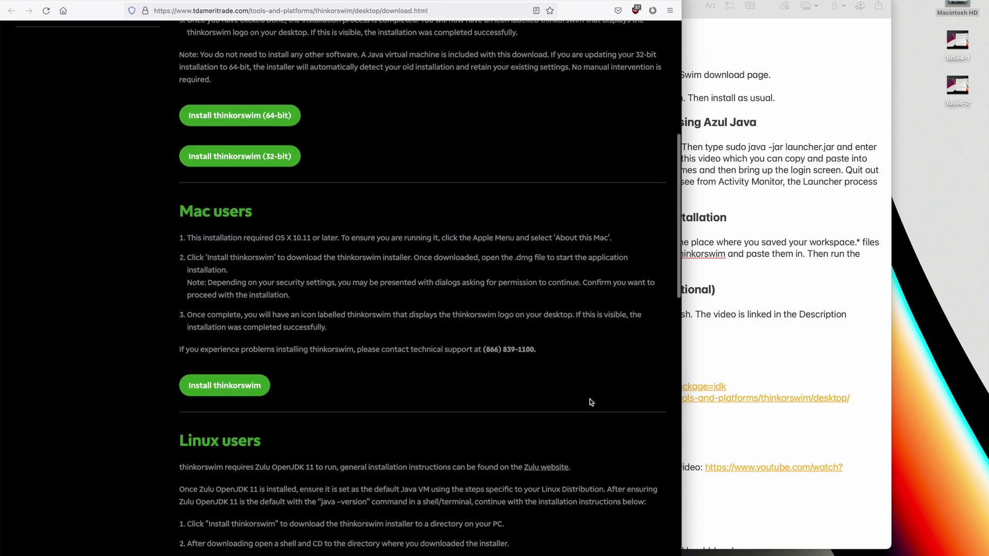
click(244, 388)
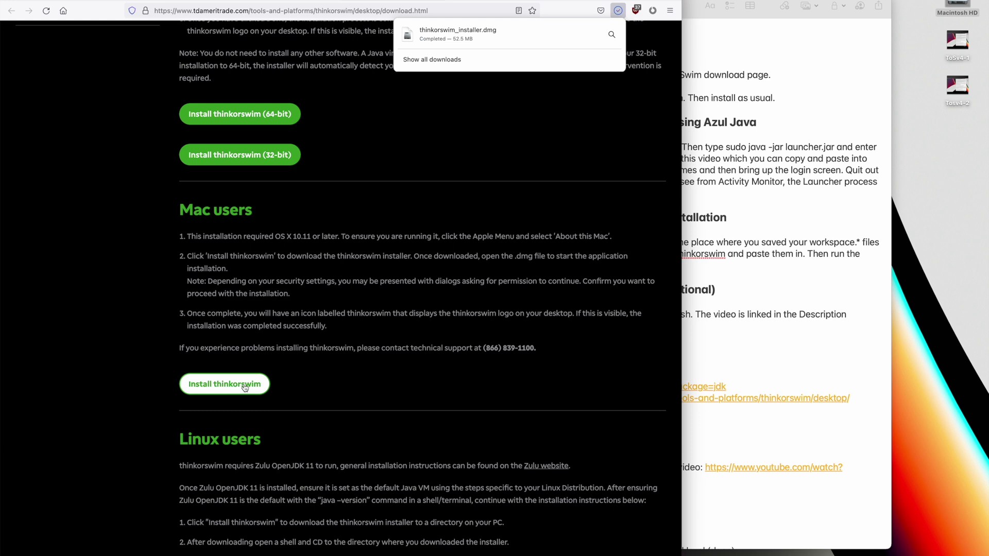
Open the thinkorswim disk image and launch the installer in English
click(499, 36)
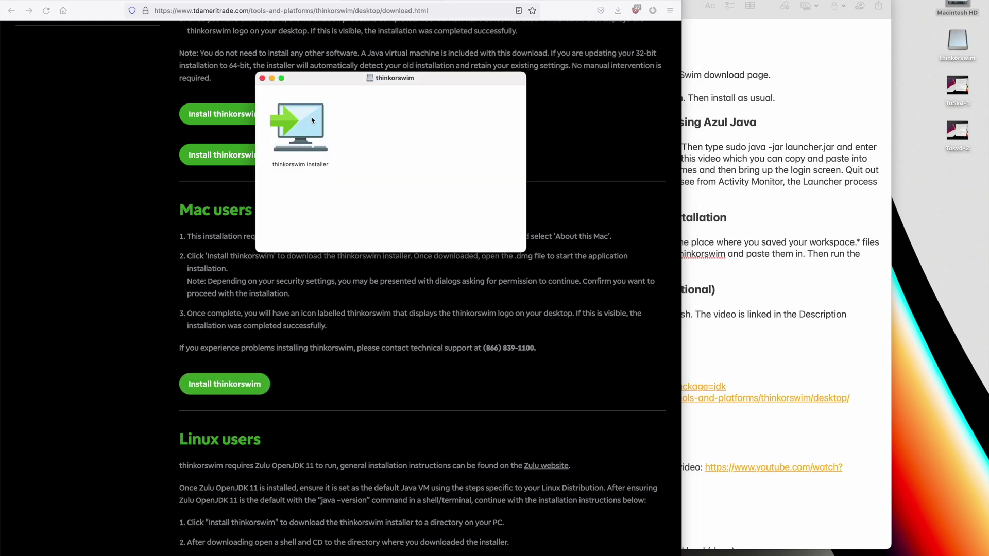
click(312, 121)
double_click(311, 121)
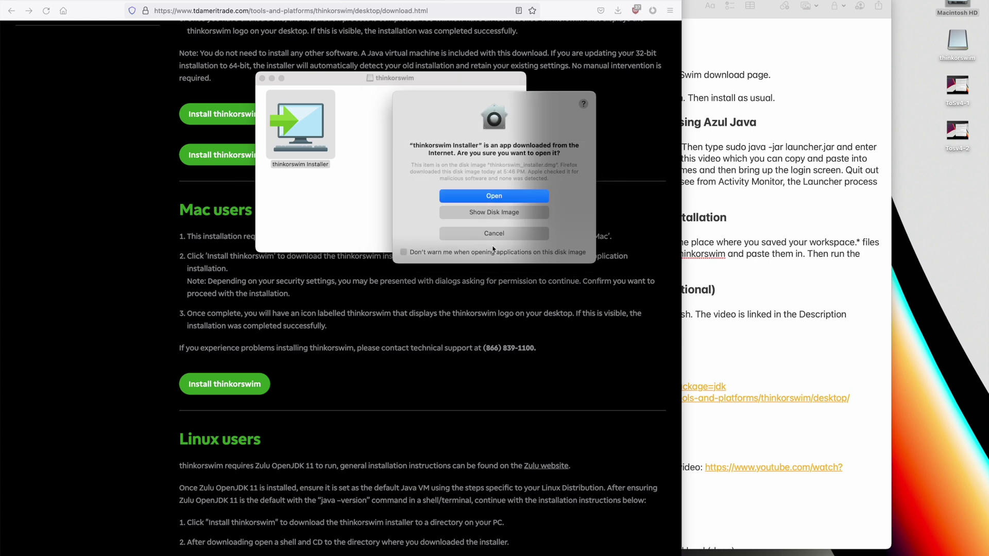
click(516, 195)
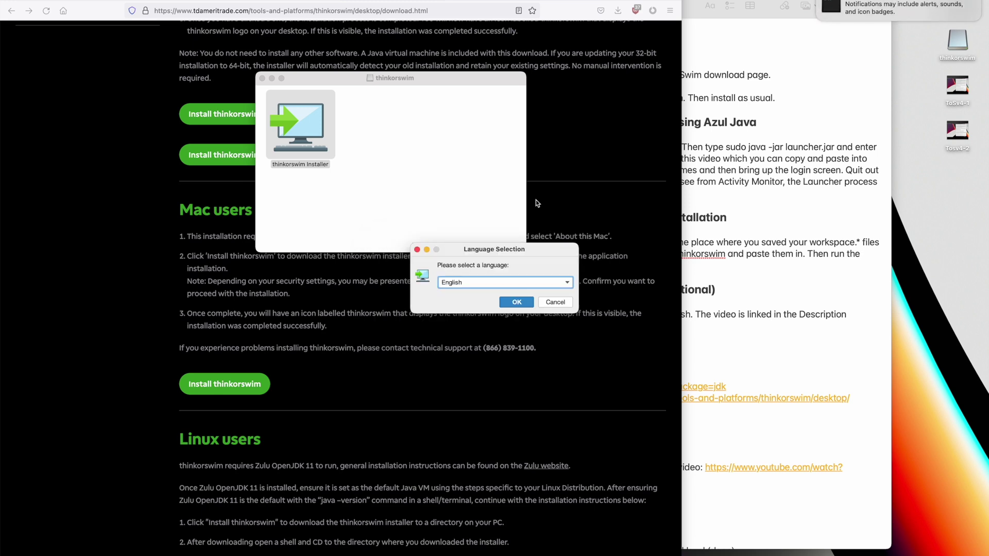
click(521, 302)
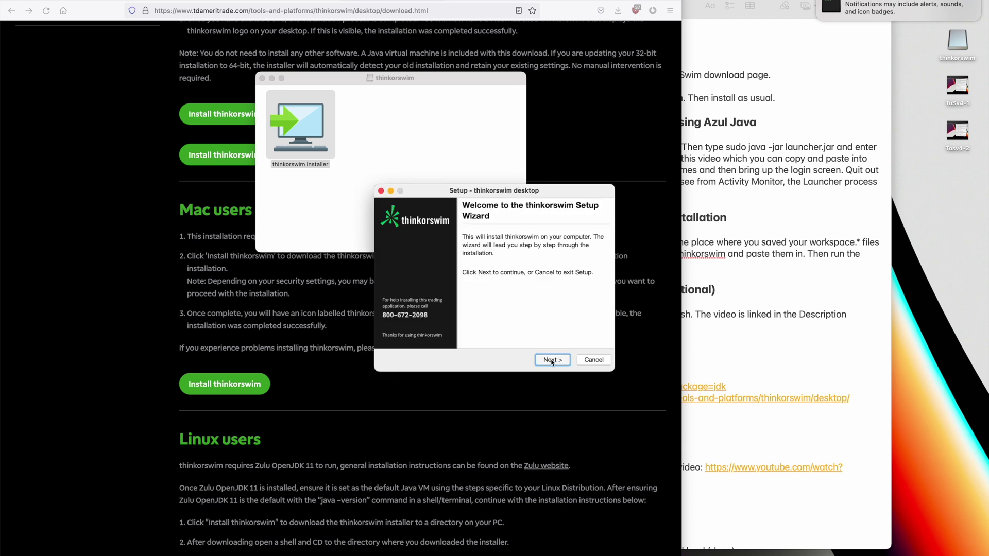
Install thinkorswim for all users to /Applications/thinkorswim with TD Ameritrade, no desktop icon
click(552, 360)
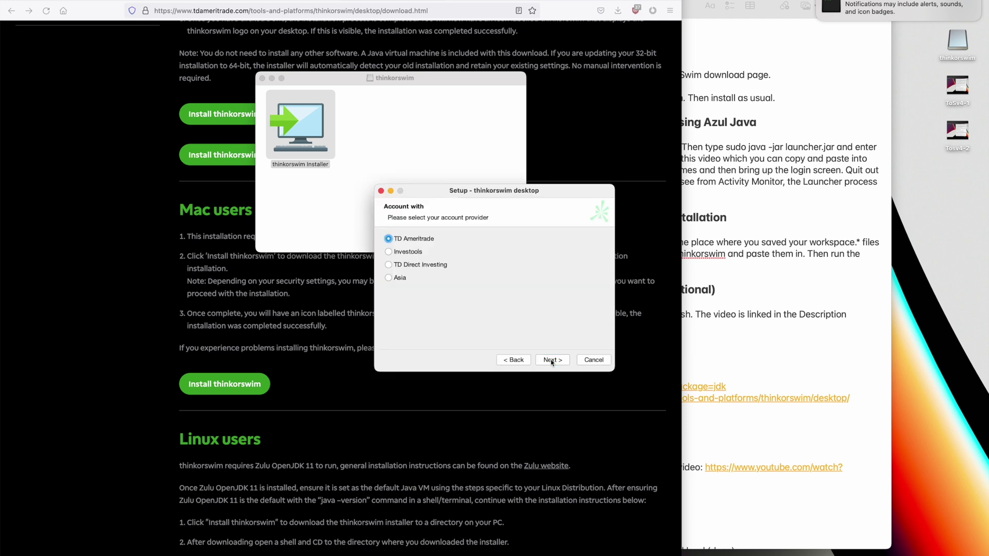
click(552, 361)
click(505, 325)
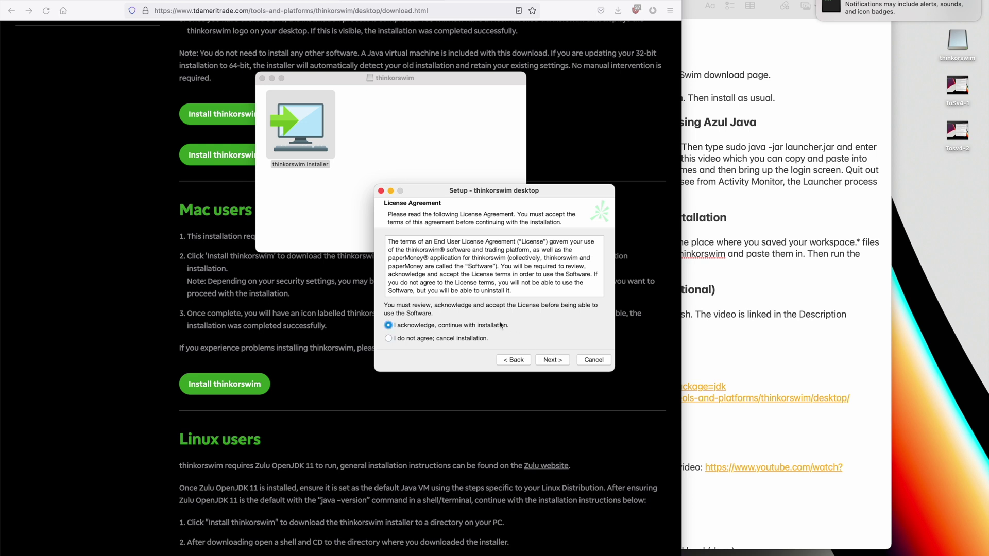
click(545, 360)
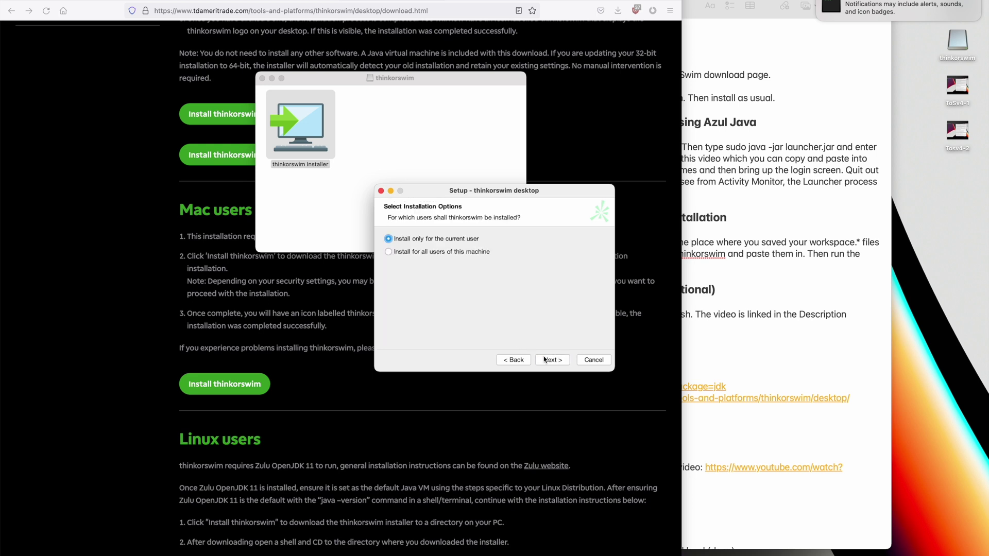
click(481, 253)
click(552, 360)
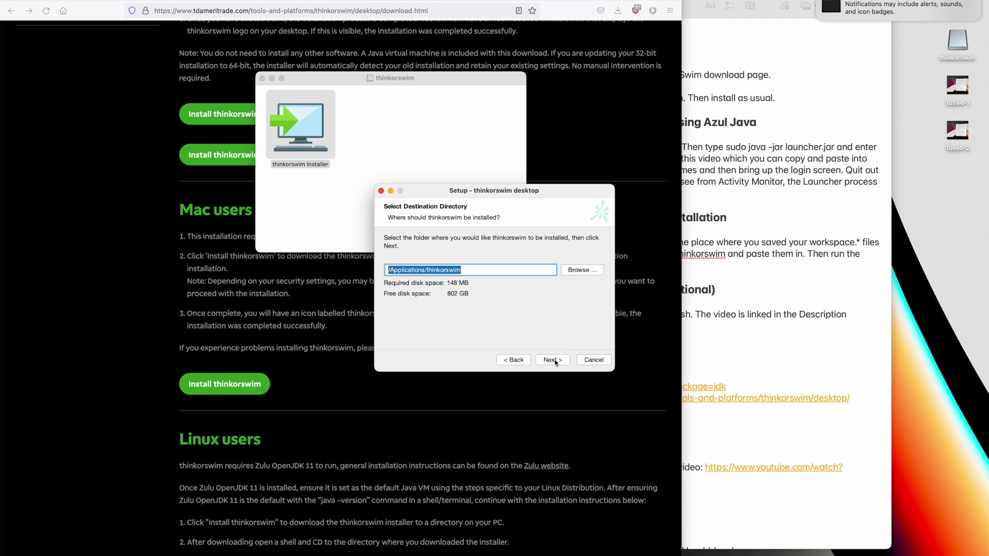
click(556, 361)
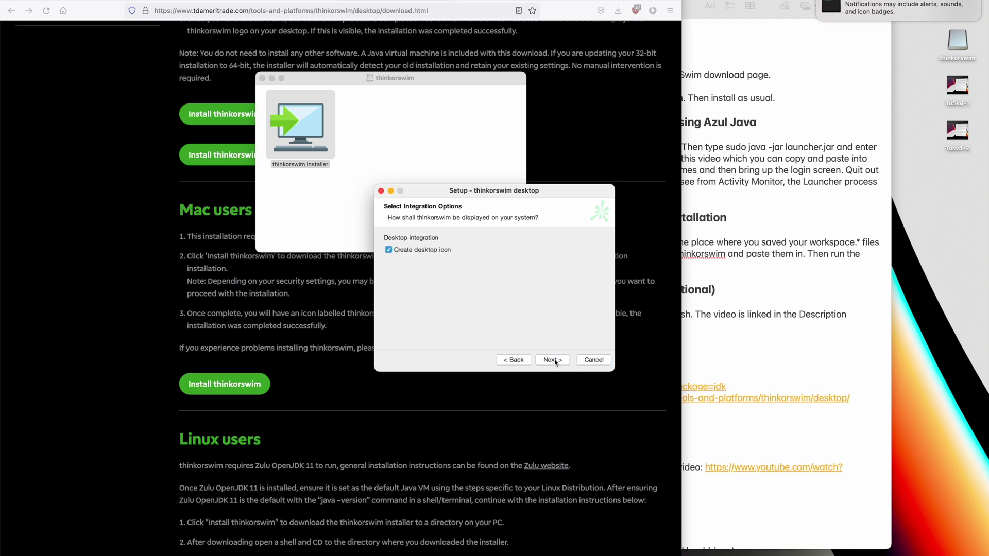
click(420, 252)
click(553, 361)
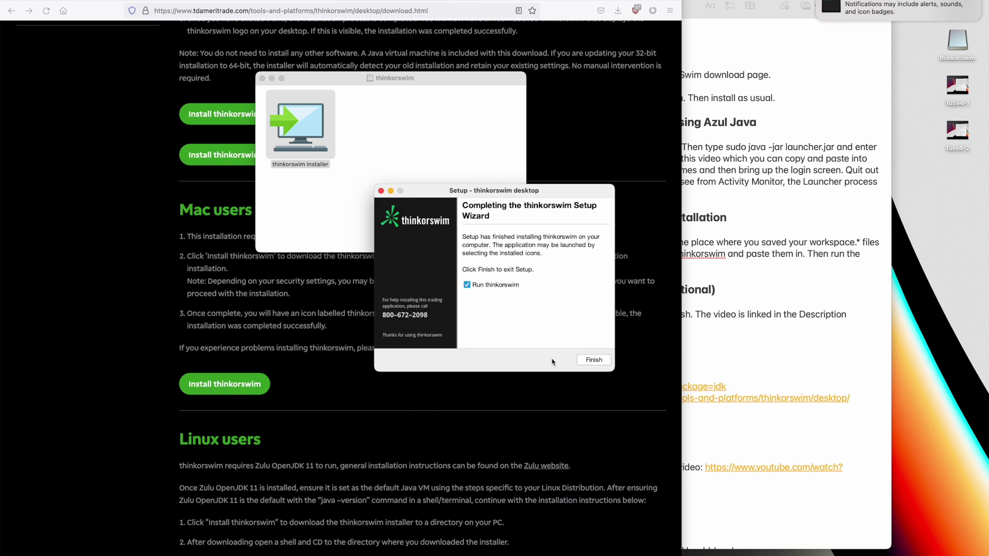
click(597, 360)
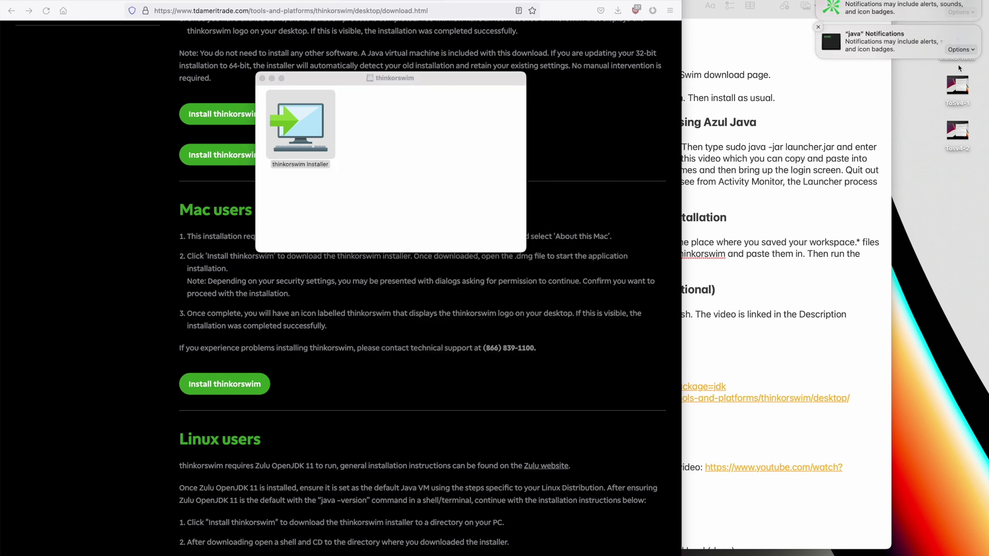
Allow notifications for both thinkorswim and java
click(960, 13)
click(953, 23)
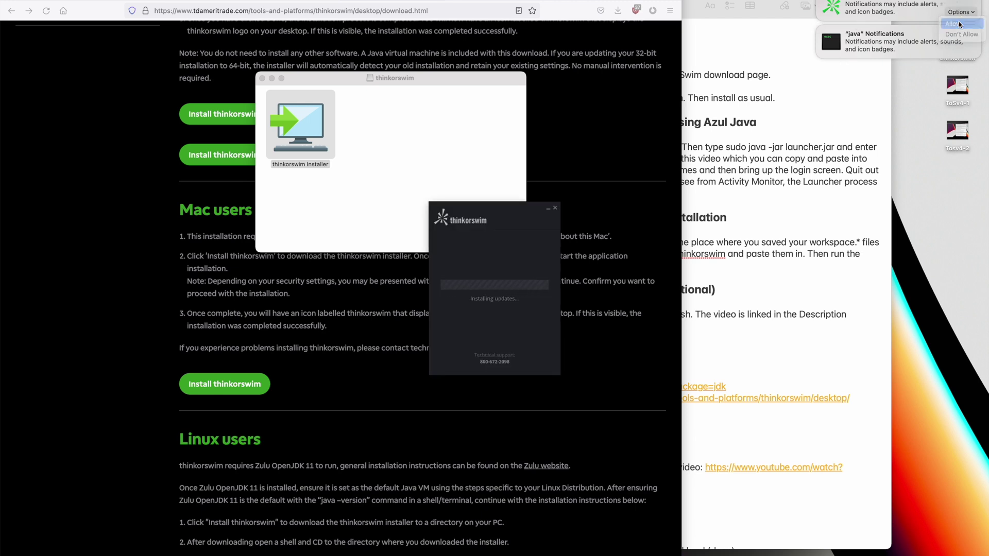
click(962, 12)
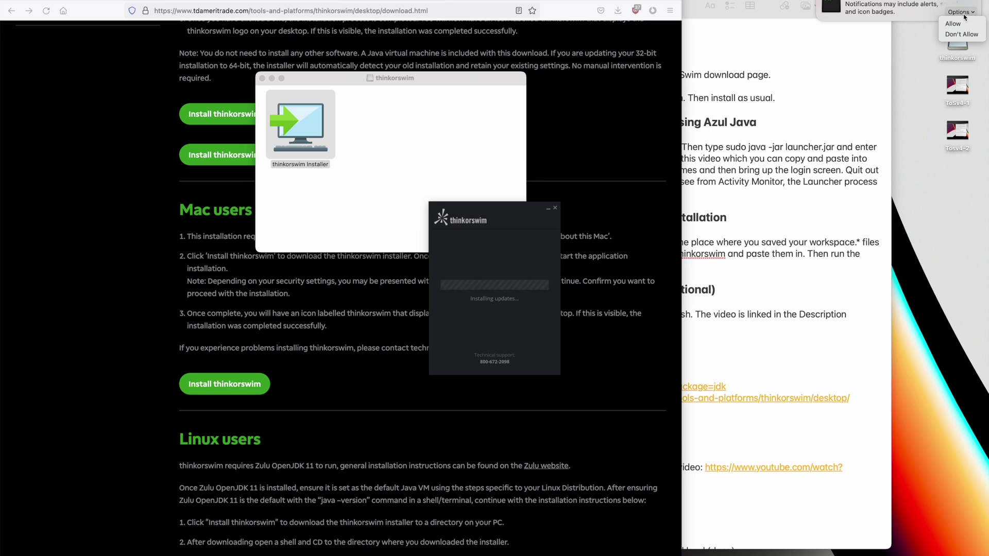
click(961, 23)
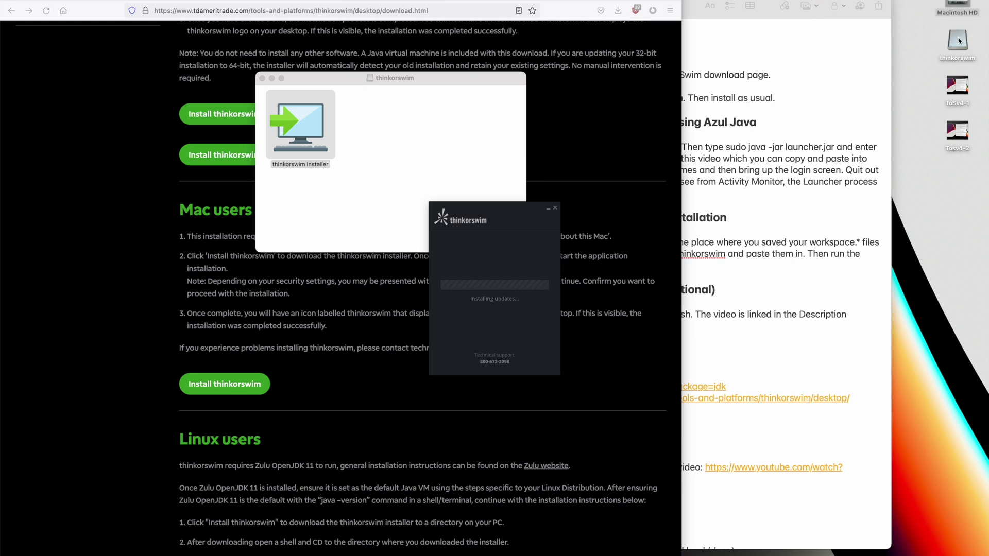
Eject the thinkorswim installer disk and minimize the Firefox and notes windows
right_click(959, 40)
click(939, 58)
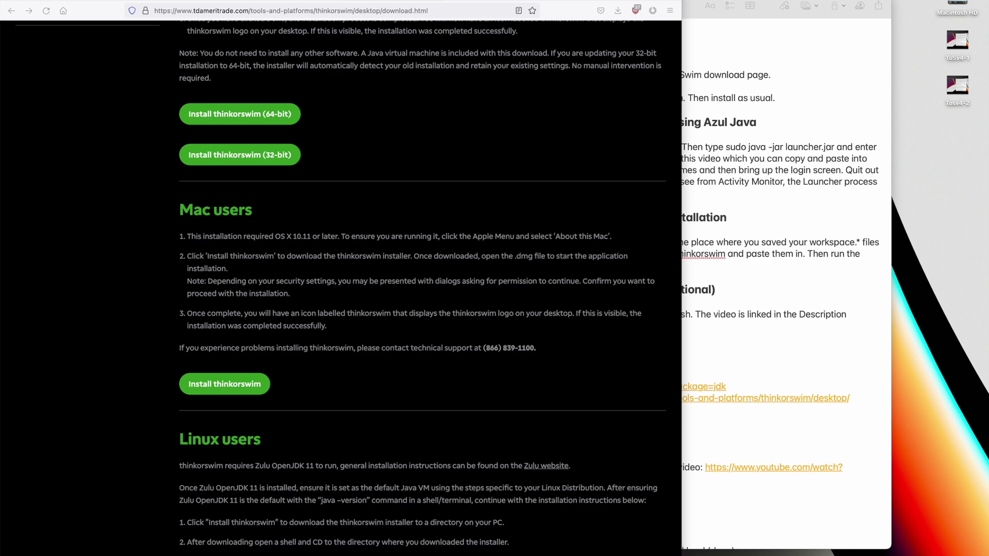
key(super+m)
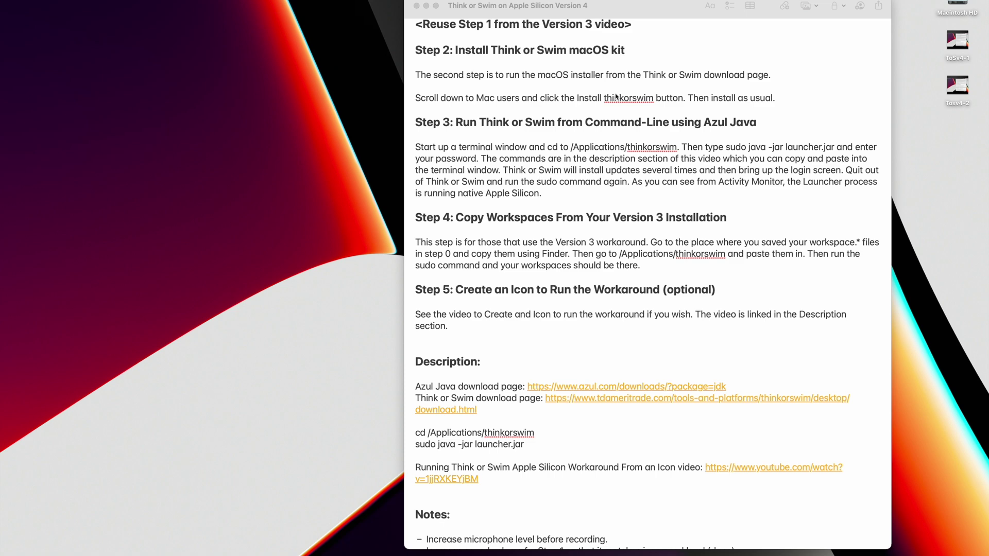
drag(665, 13, 684, 13)
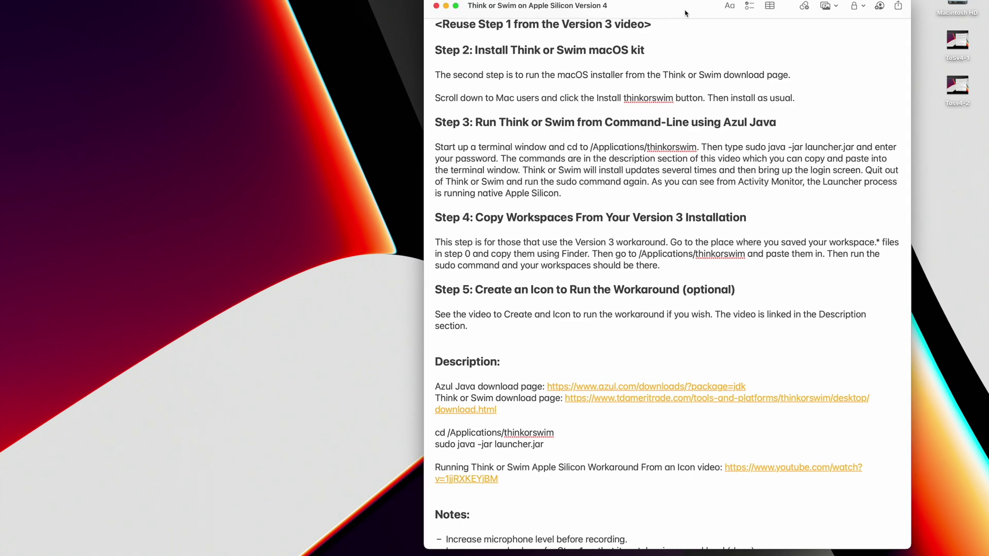
click(446, 6)
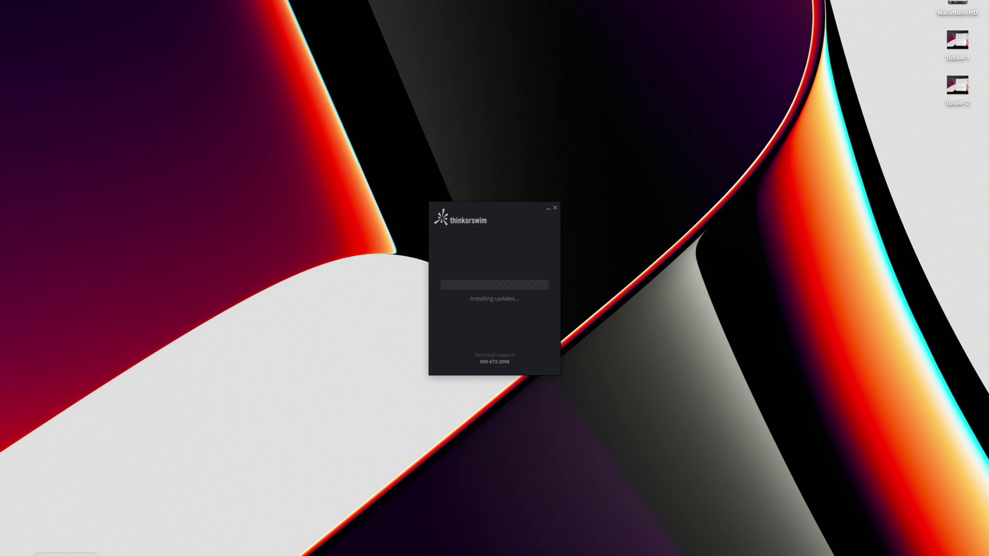
Check thinkorswim's Kind in Activity Monitor's process list, then begin logging in to thinkorswim
click(65, 553)
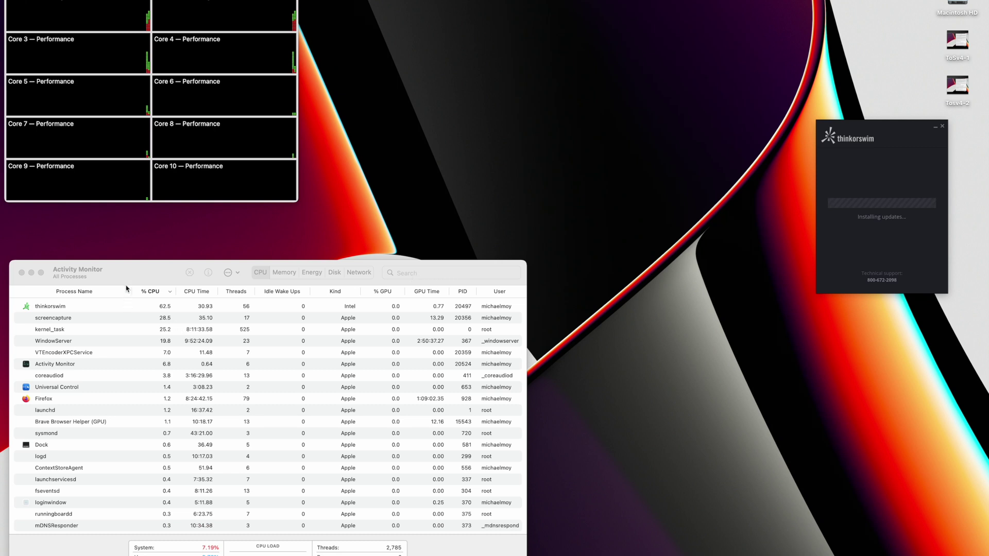
drag(136, 273, 136, 230)
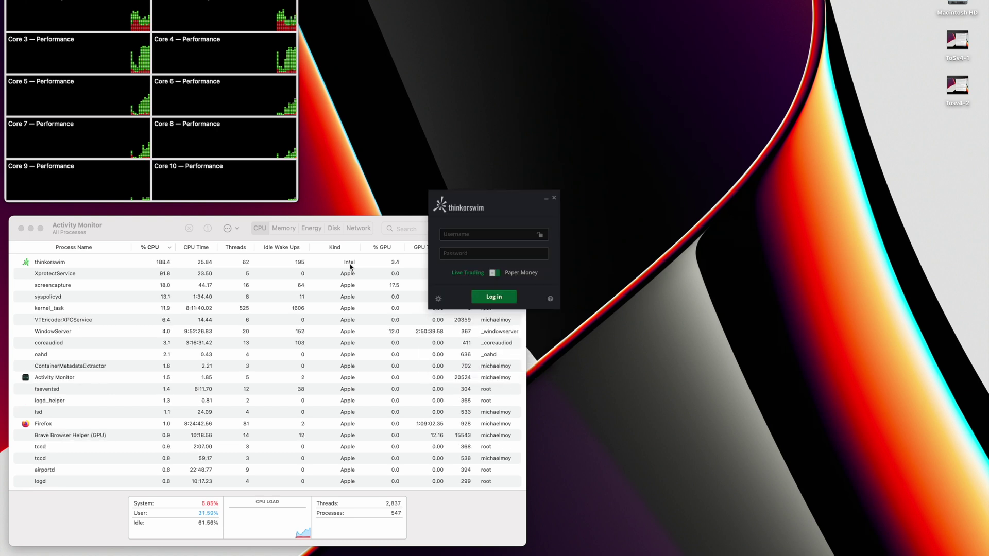
click(491, 236)
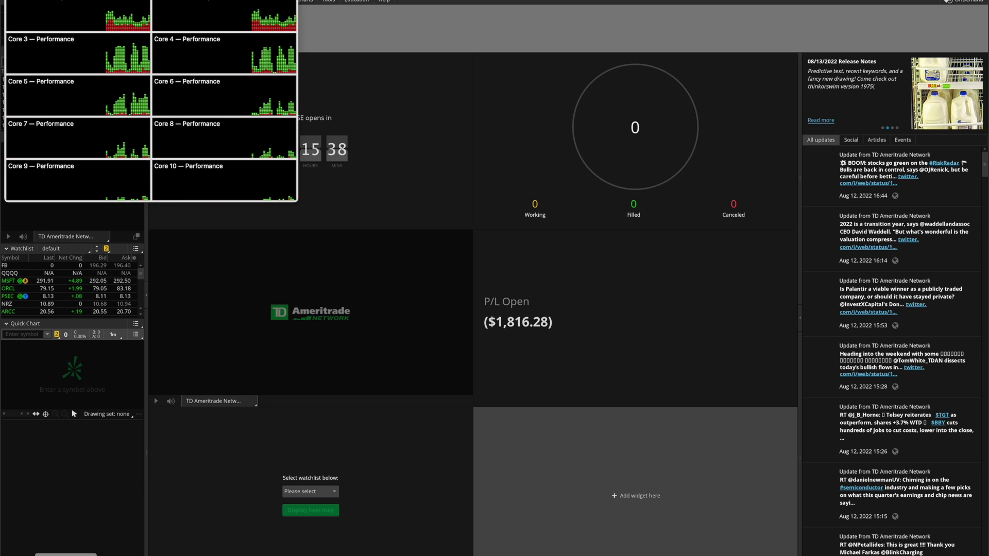
Bring up Activity Monitor's process list, hide Activity Monitor, and quit thinkorswim
key(super+1)
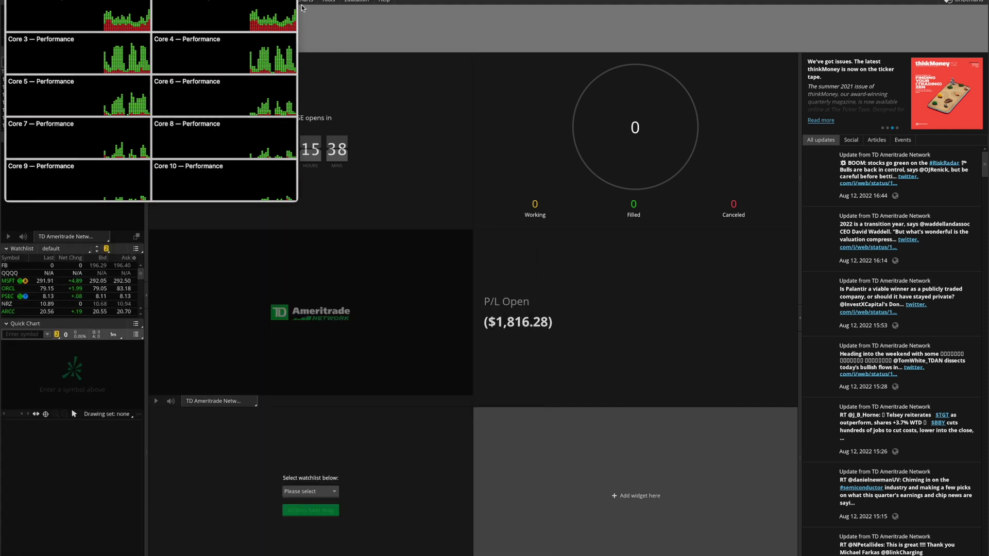
click(46, 1)
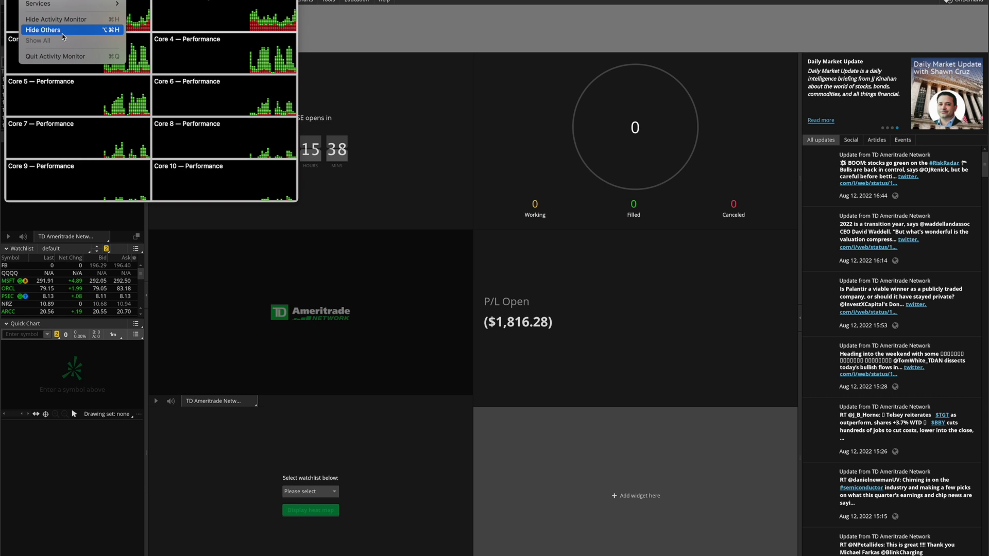
click(64, 56)
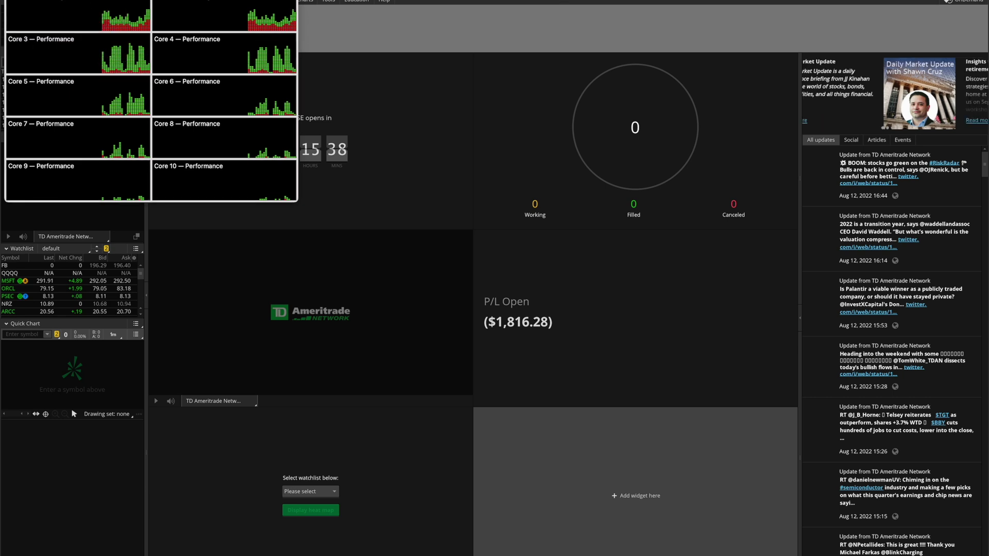
click(46, 0)
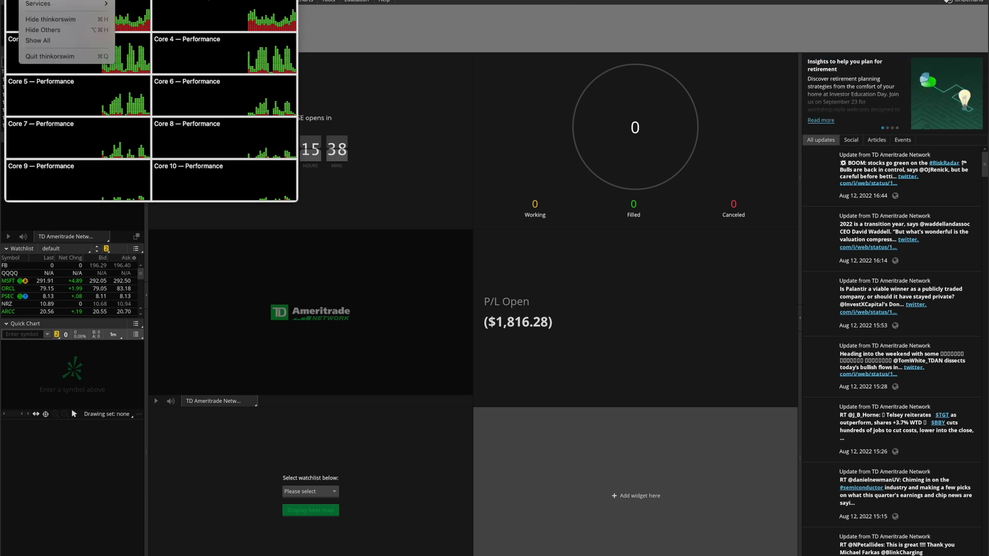
click(61, 55)
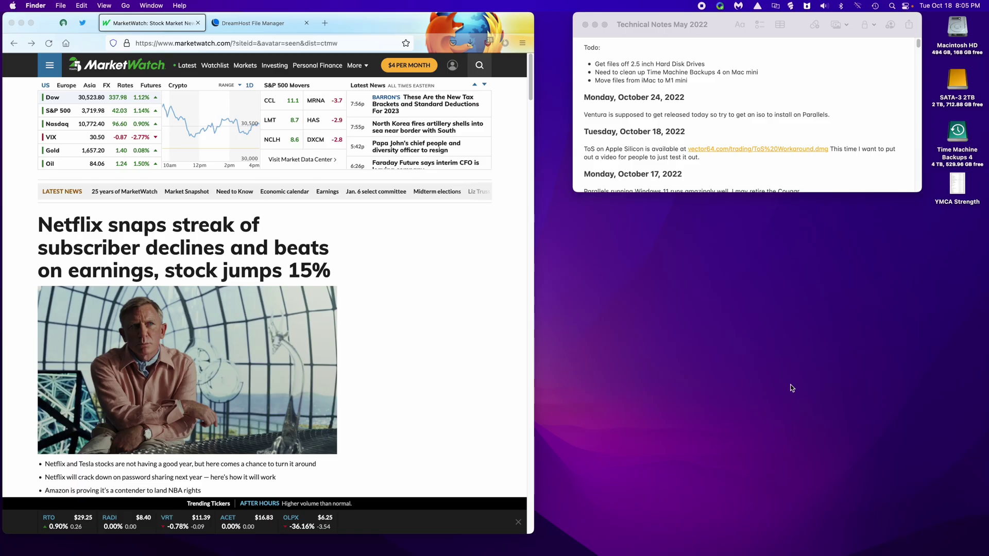
Download ToS Workaround.dmg from the vector64.com link in Notes and mount its Think or Swim disk
click(783, 170)
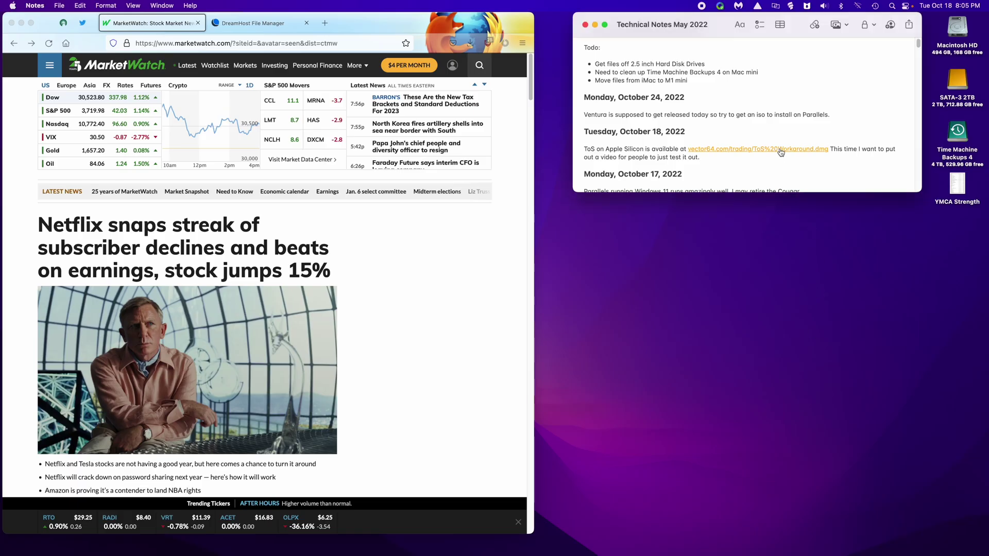
click(781, 150)
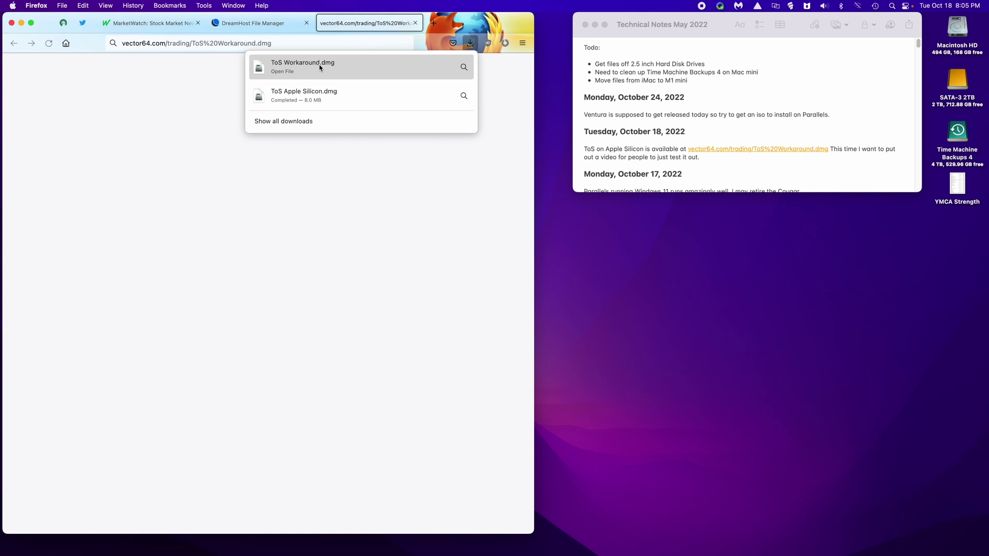
click(319, 67)
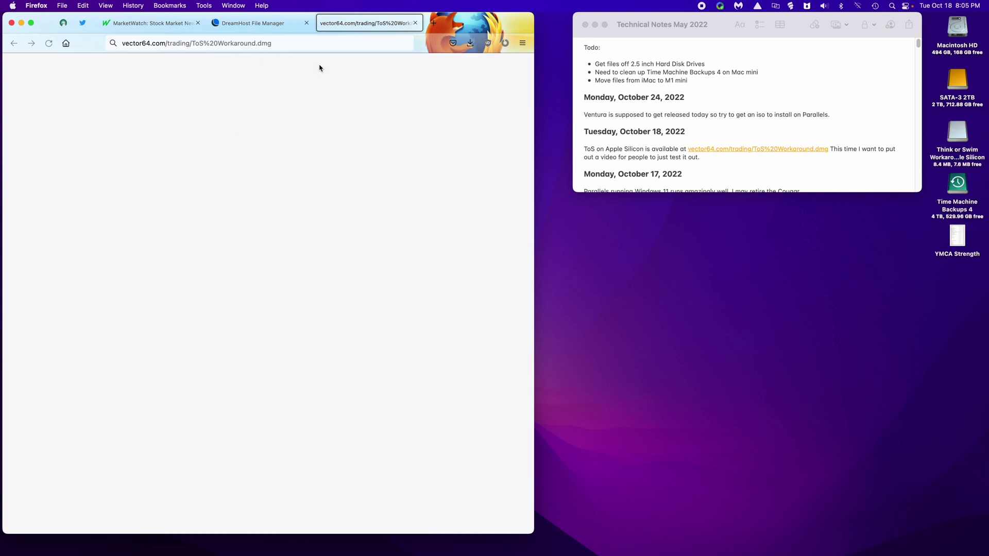
double_click(958, 135)
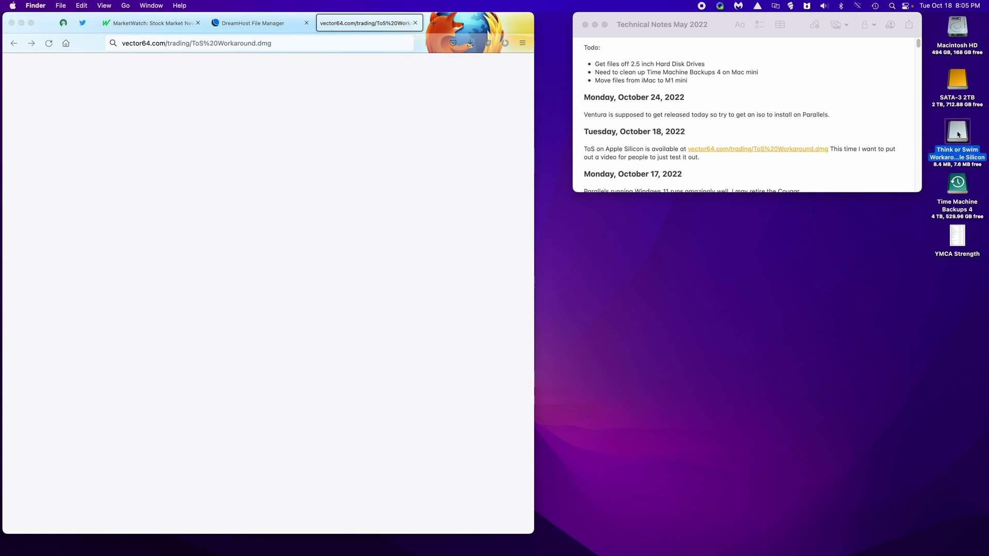
Copy ToS Workaround to the desktop, close the disk window, and eject the Think or Swim Workaround image
drag(283, 95, 959, 302)
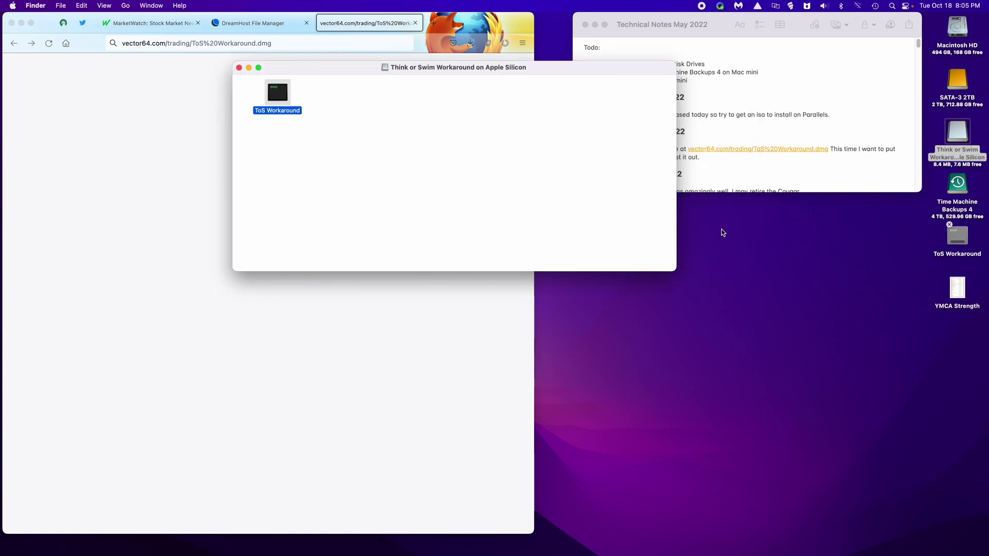
click(238, 68)
right_click(960, 128)
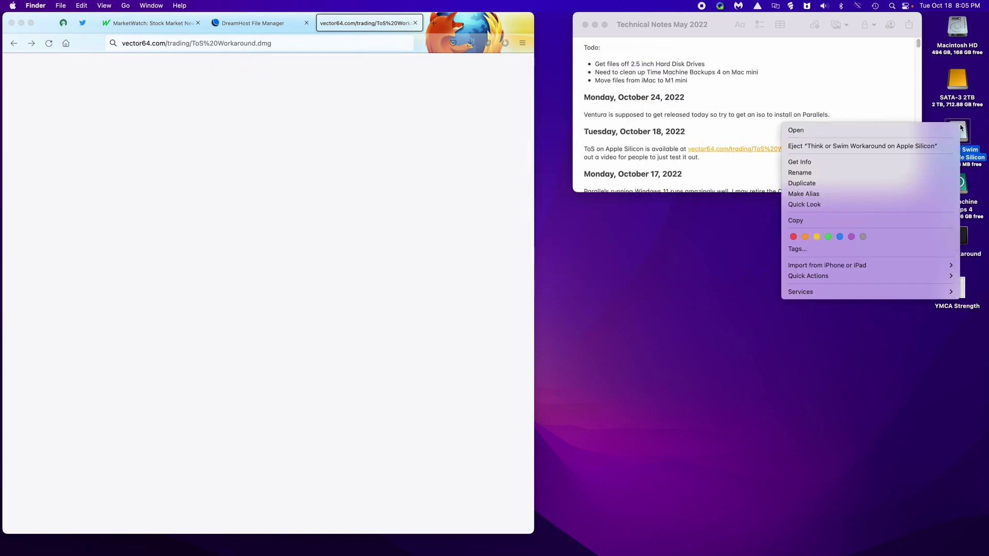
click(905, 147)
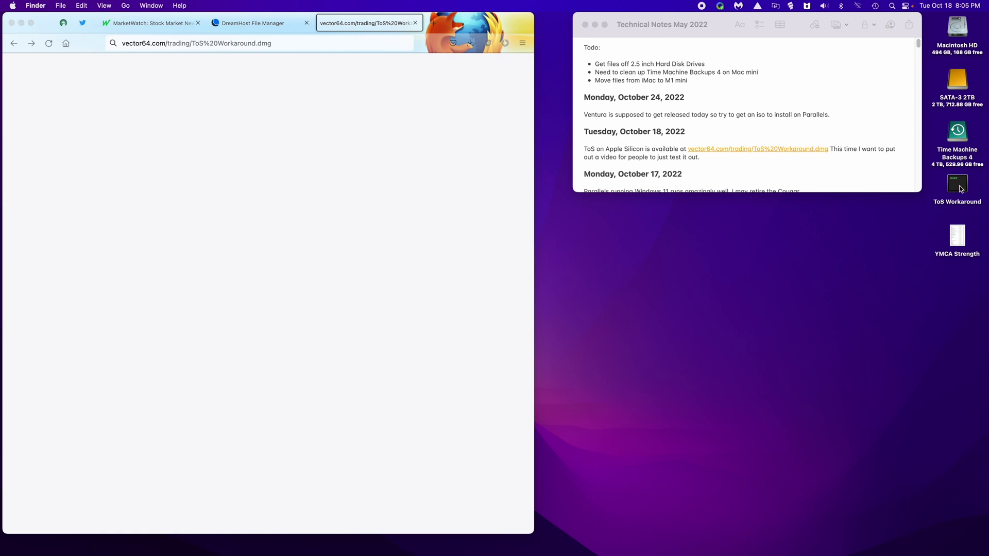
Run the desktop ToS Workaround script with Terminal to launch thinkorswim
right_click(960, 189)
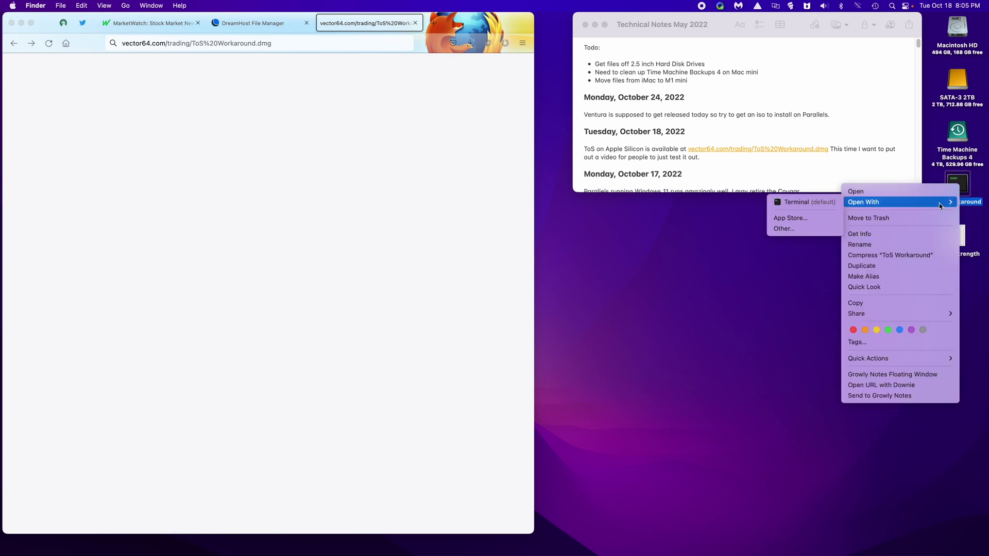
mouse_move(856, 206)
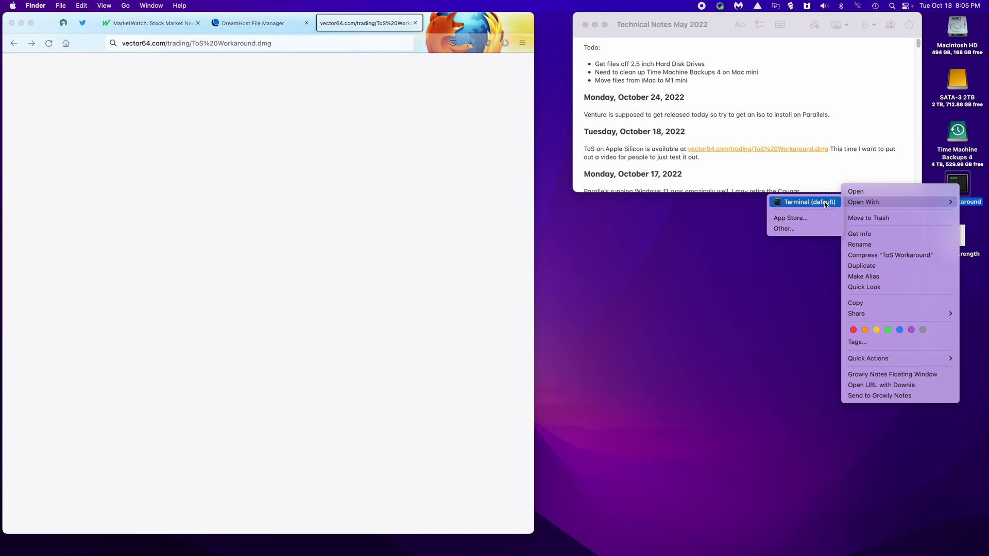
click(824, 202)
right_click(961, 189)
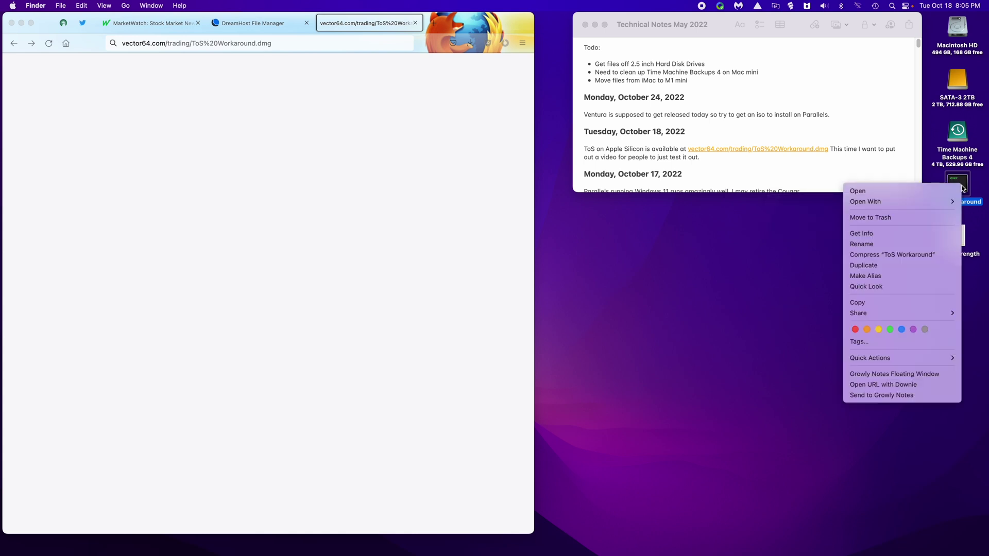
mouse_move(855, 202)
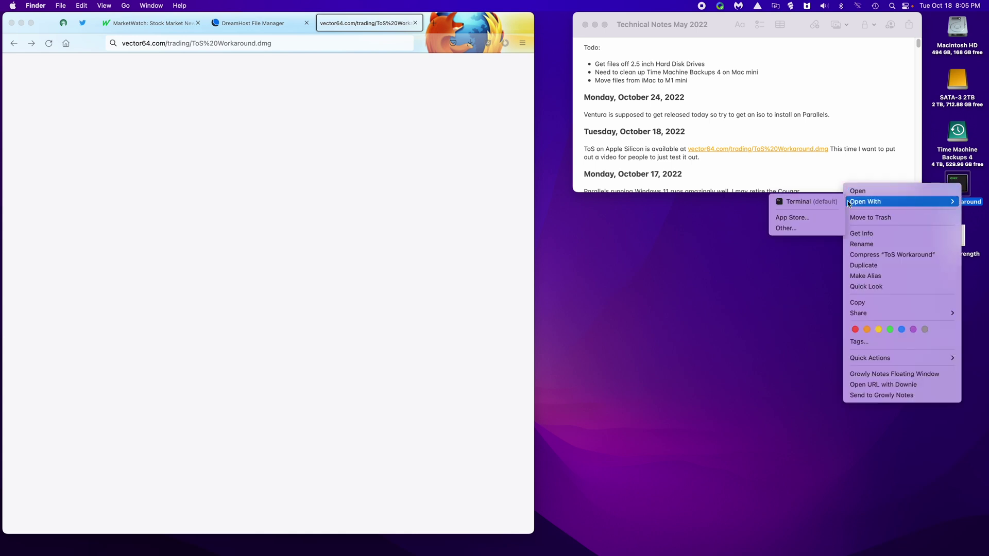
click(799, 202)
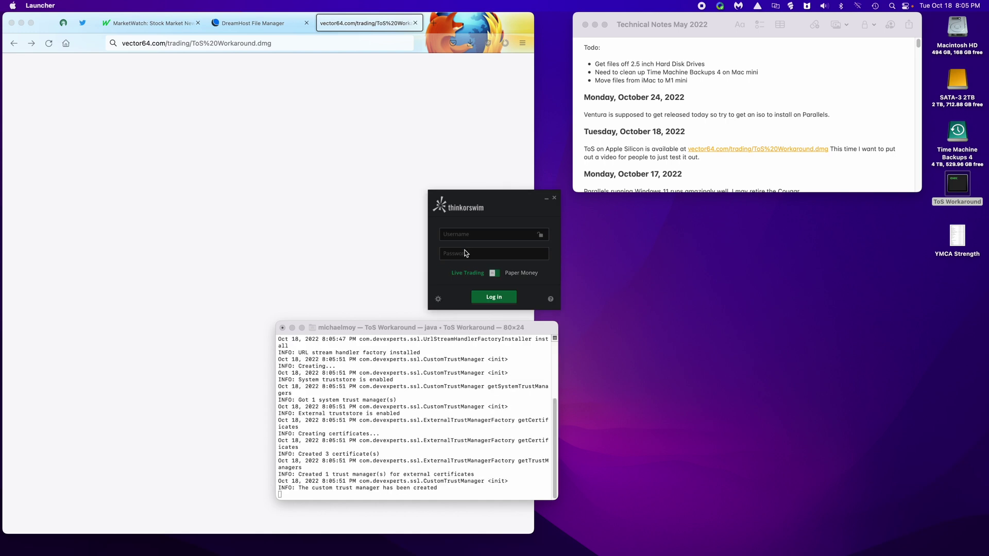
Open Activity Monitor from the Dock and sort processes by CPU usage
mouse_move(178, 555)
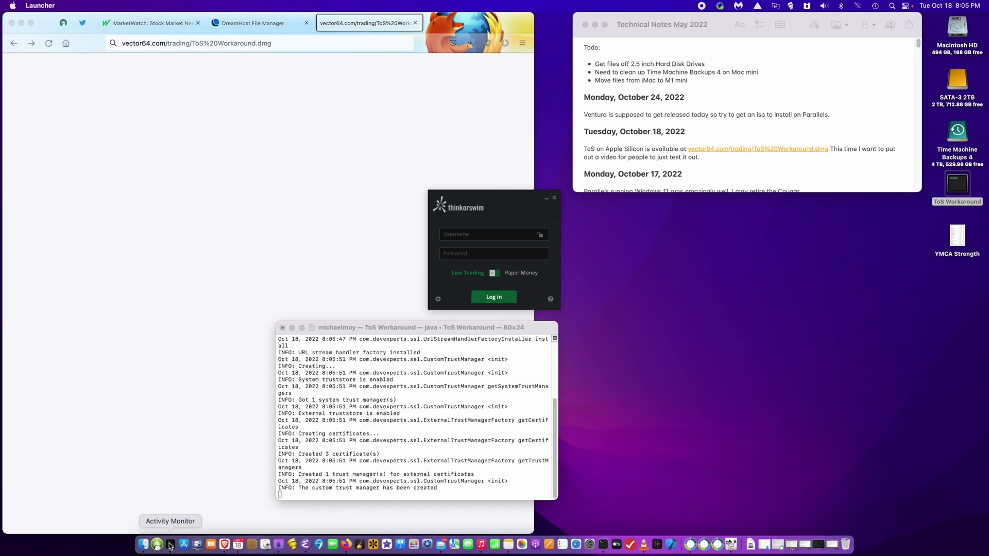
alt+click(171, 544)
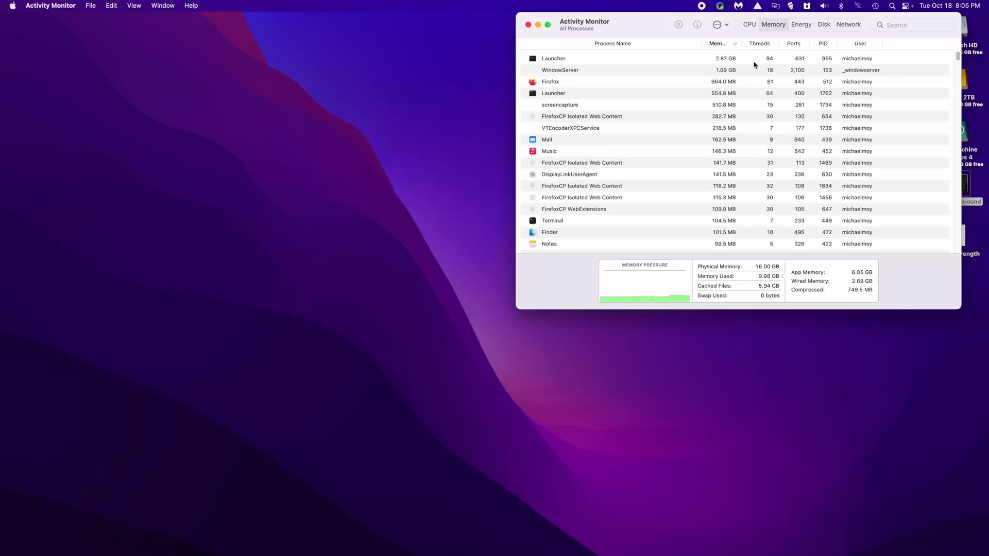
click(748, 25)
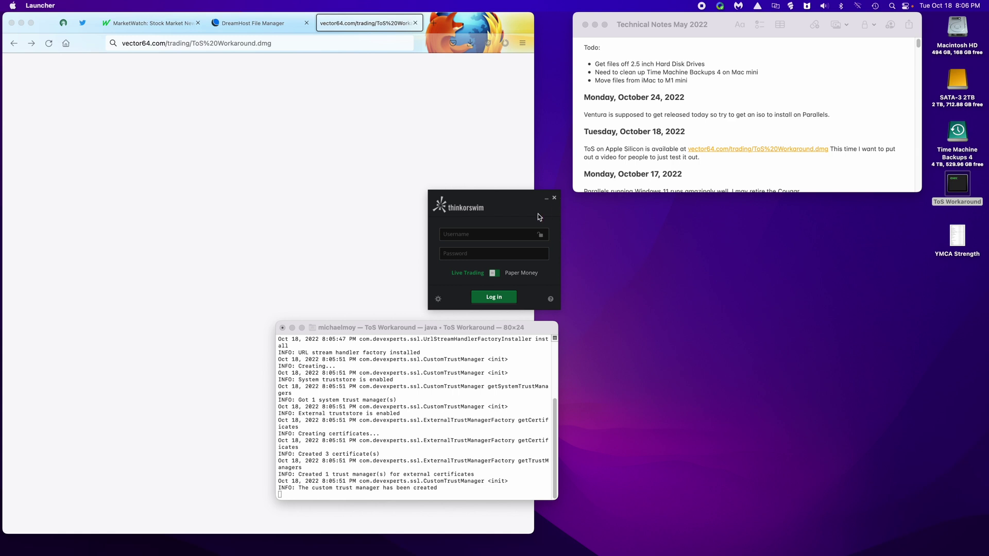
Close the thinkorswim Terminal window, terminate its processes, and relaunch the ToS Workaround script
click(282, 328)
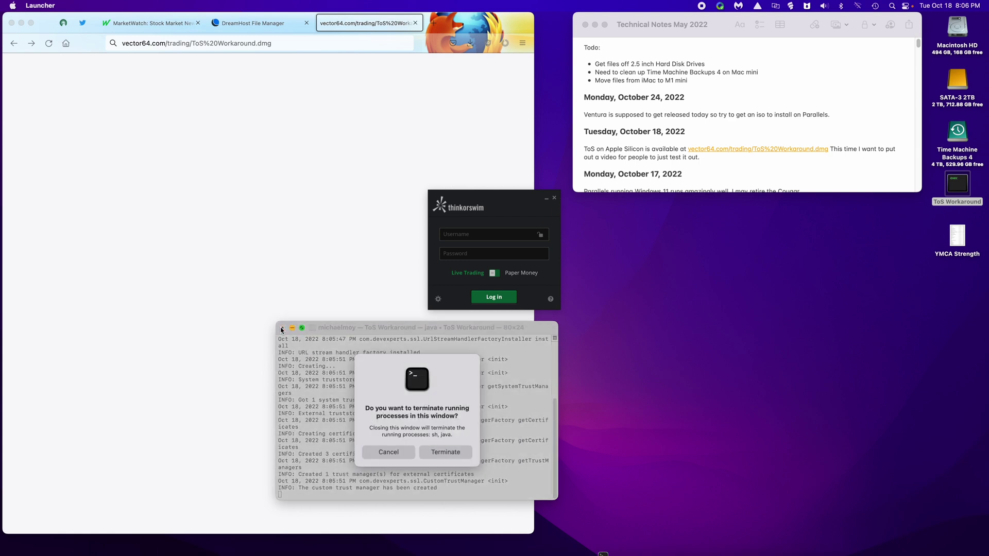
click(460, 453)
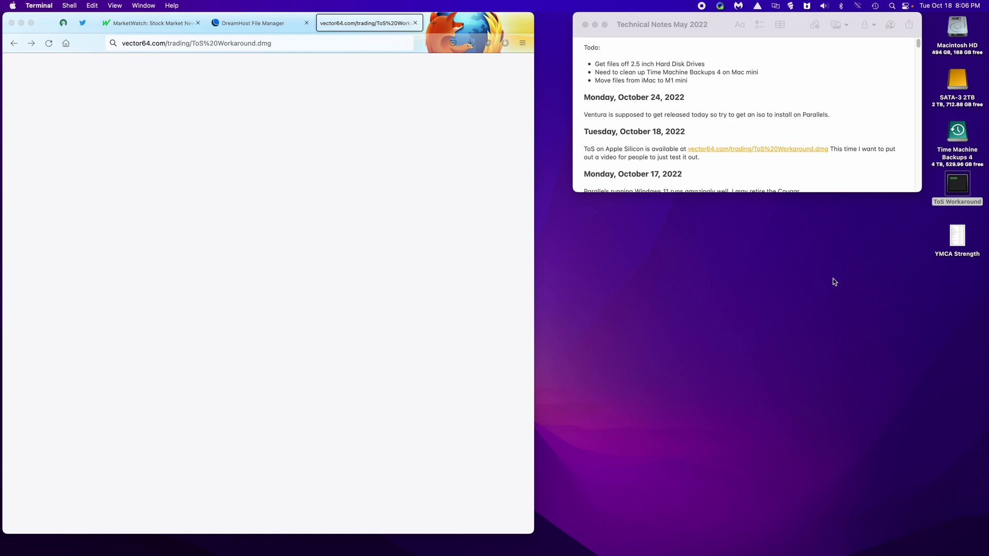
double_click(958, 184)
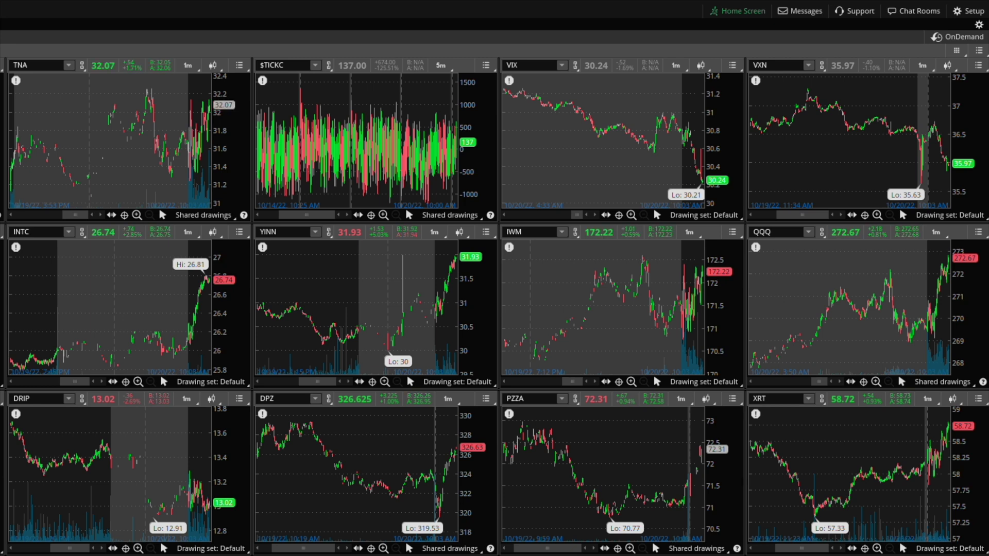
click(973, 16)
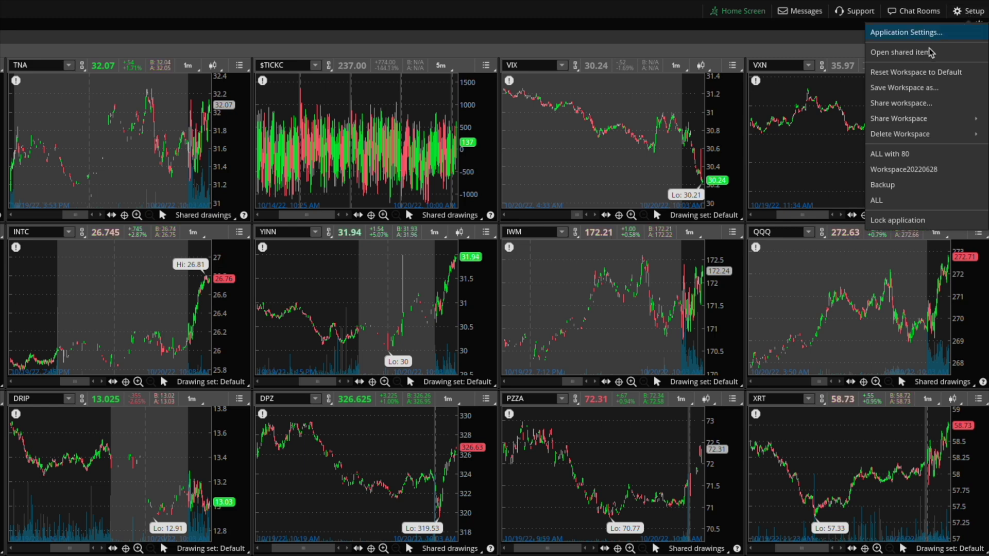
key(Escape)
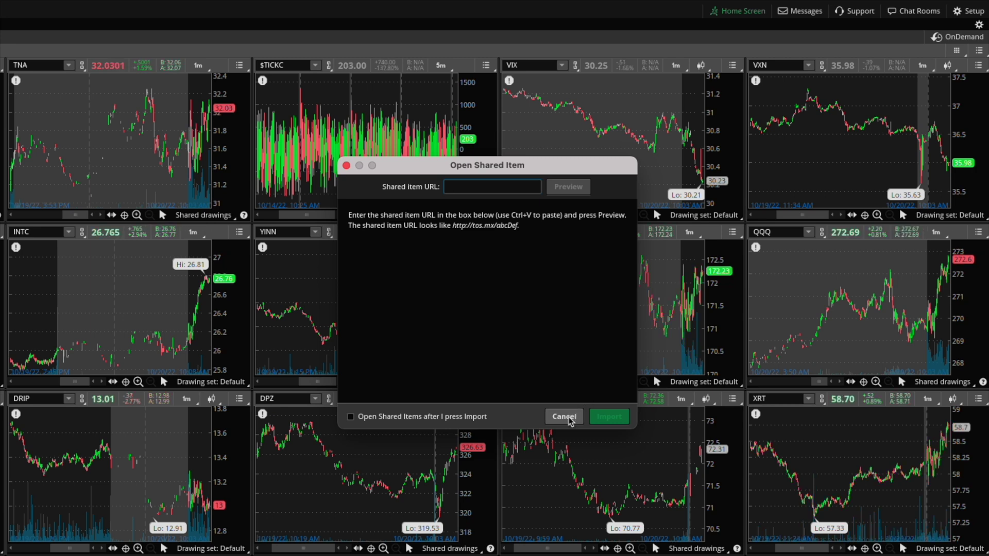
click(565, 417)
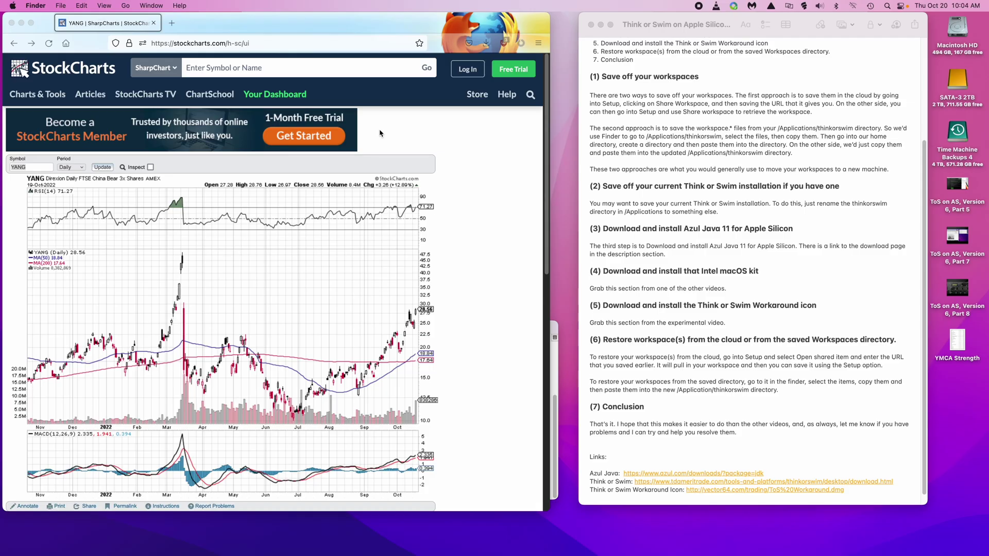
Copy the five workspace XML files from the home folder's ToS Workspaces folder
click(957, 28)
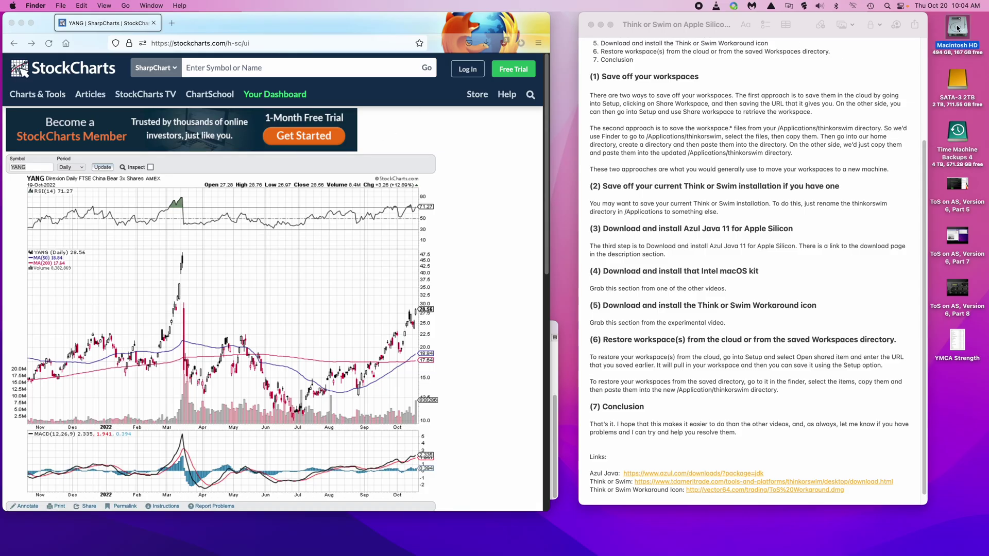
double_click(957, 28)
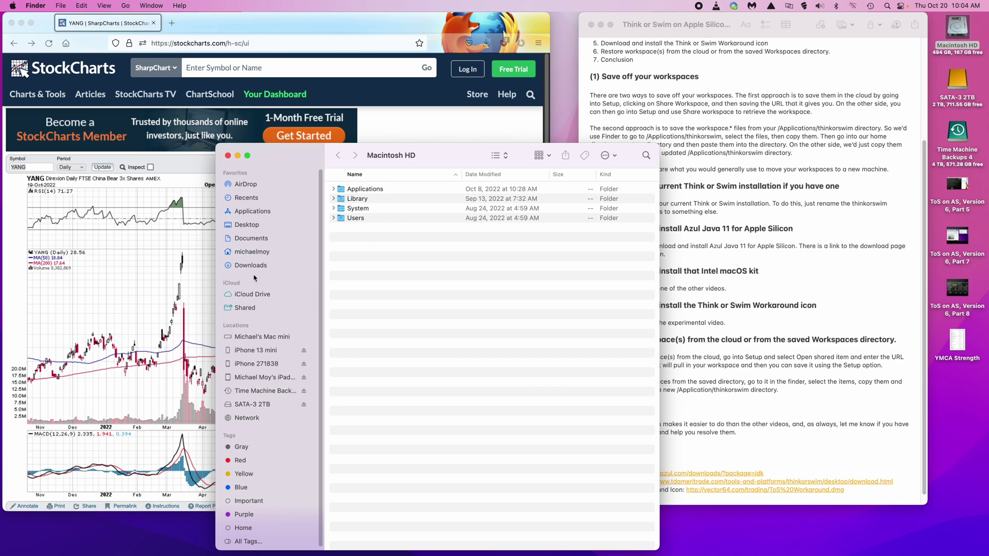
click(253, 252)
drag(298, 157, 256, 80)
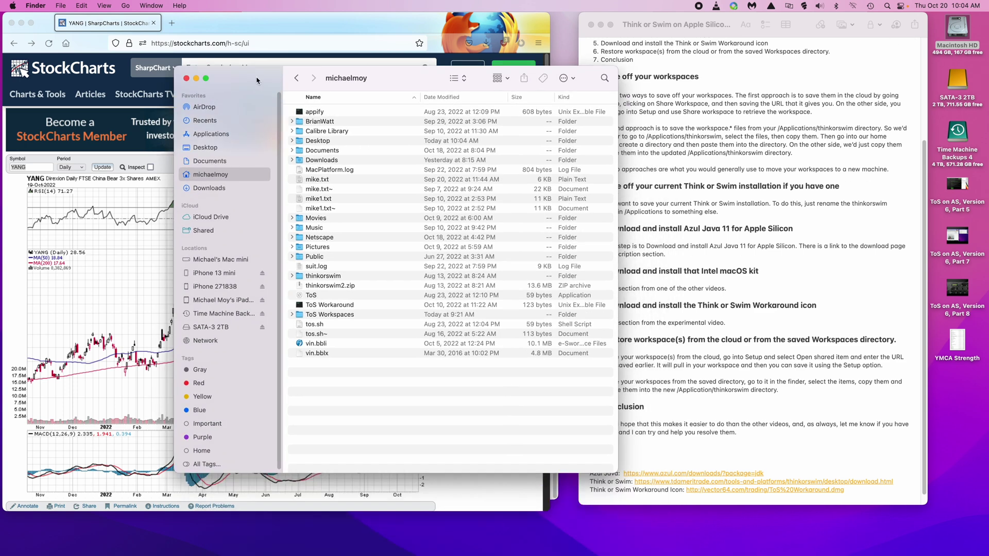
double_click(330, 315)
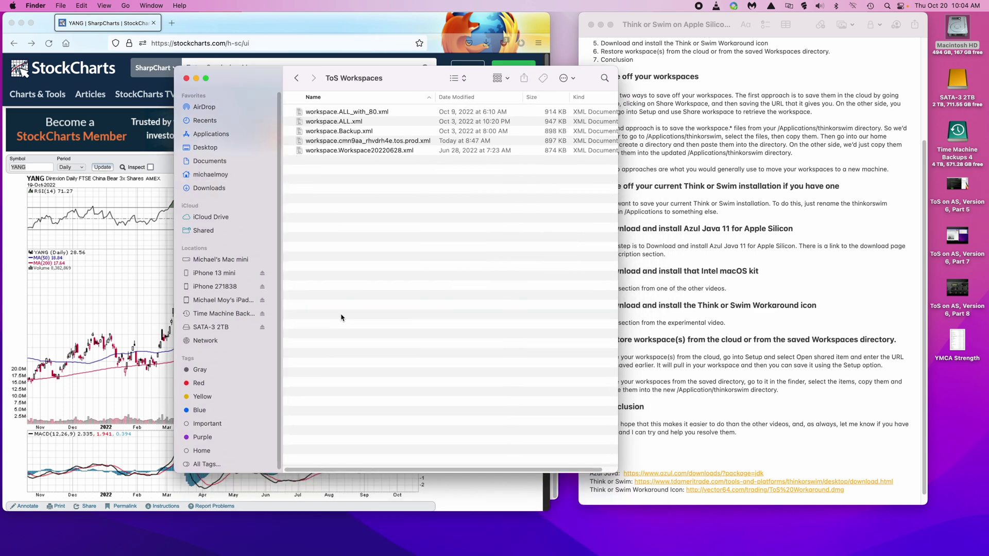
click(340, 115)
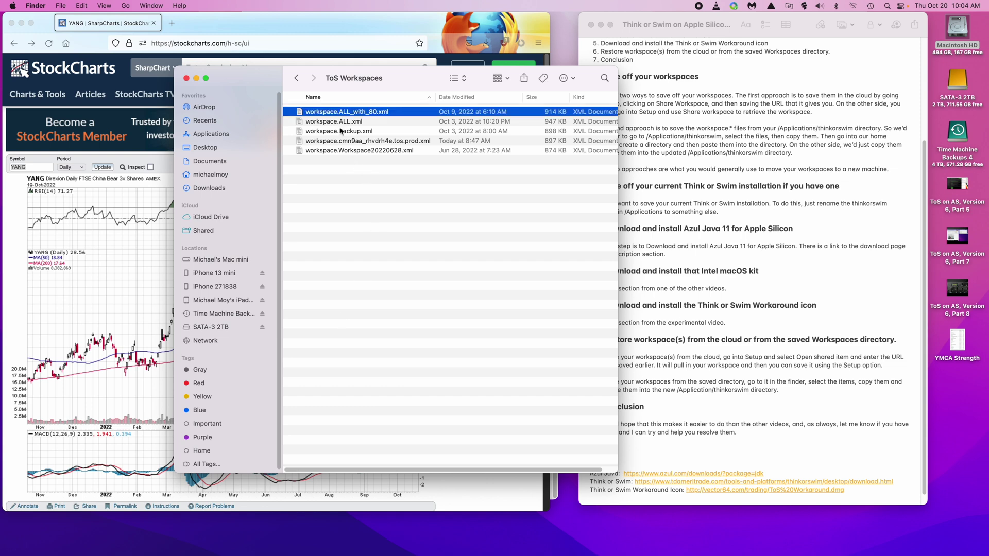
shift+click(344, 151)
right_click(346, 138)
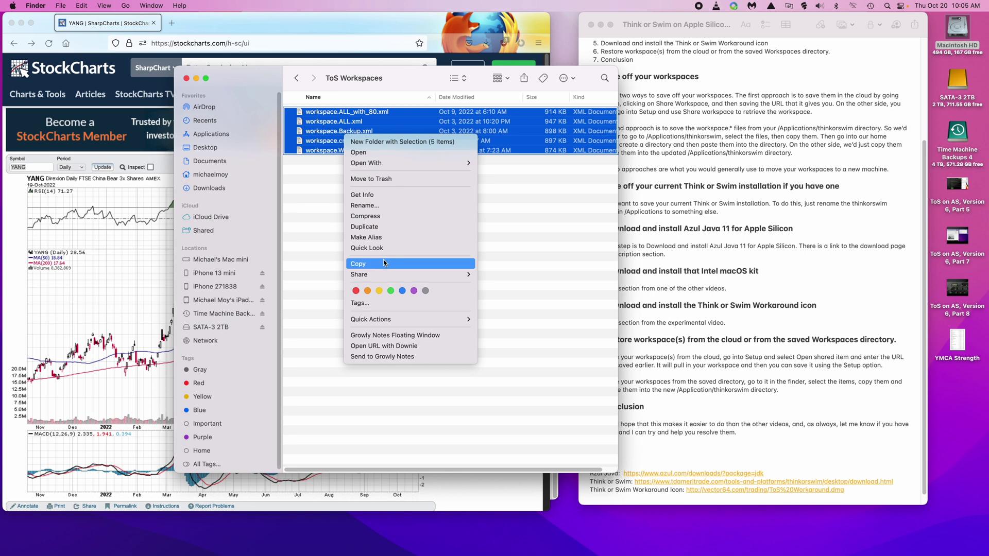
click(361, 263)
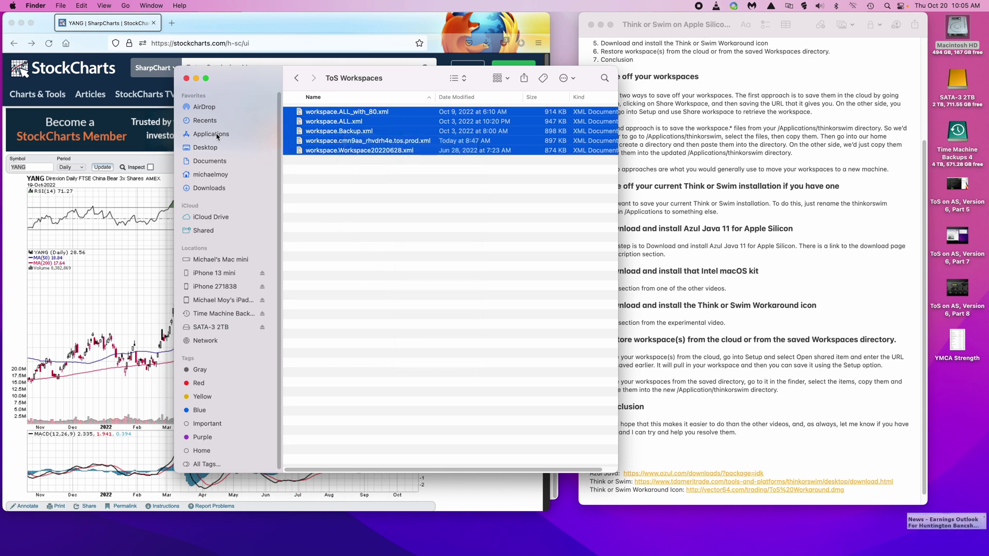
Paste the five workspace files into Applications > thinkorswim and close the Finder window
click(211, 135)
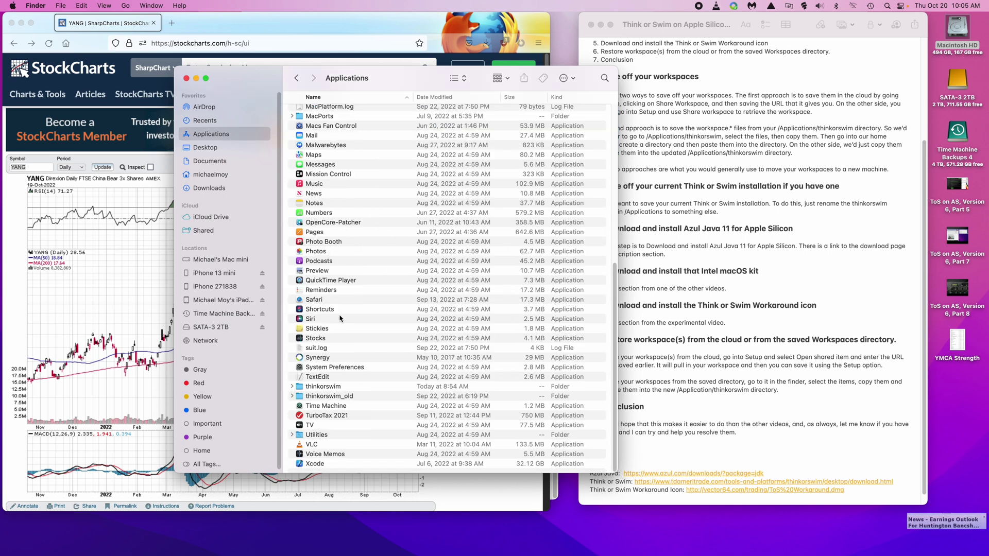
double_click(329, 387)
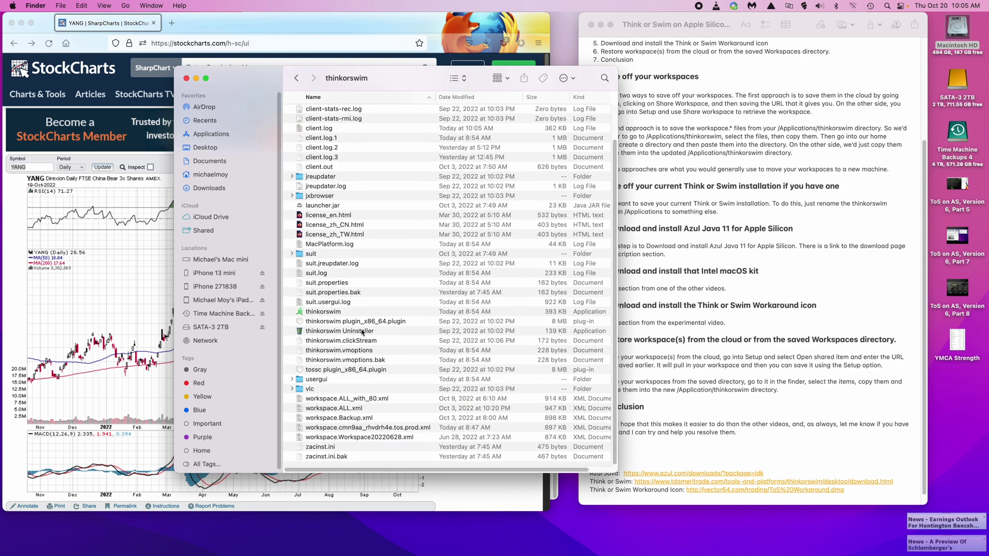
right_click(407, 466)
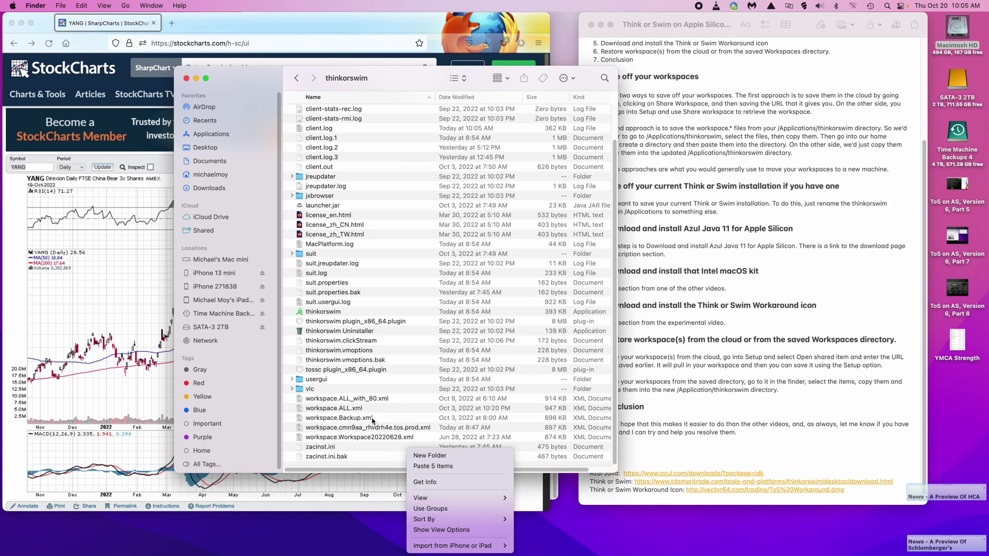
click(373, 466)
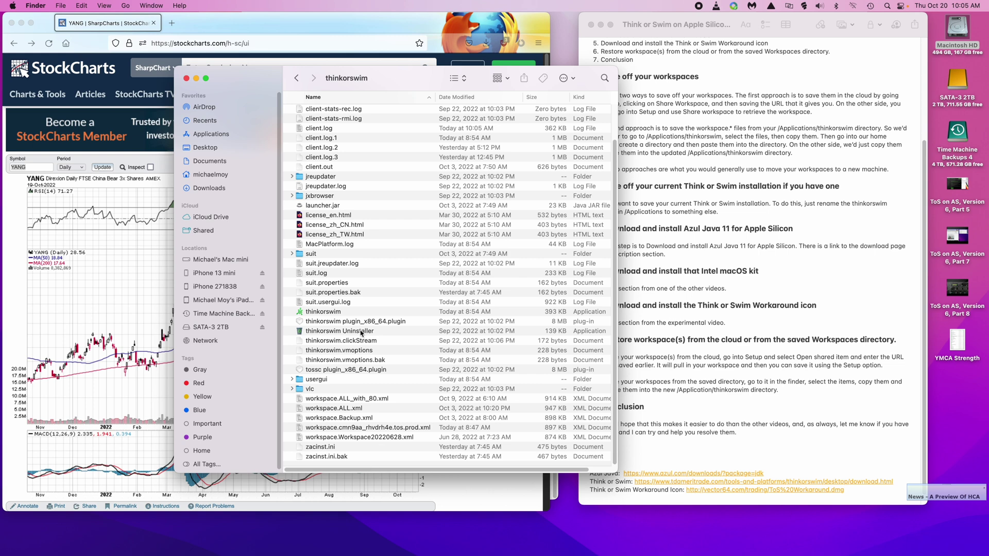
click(186, 78)
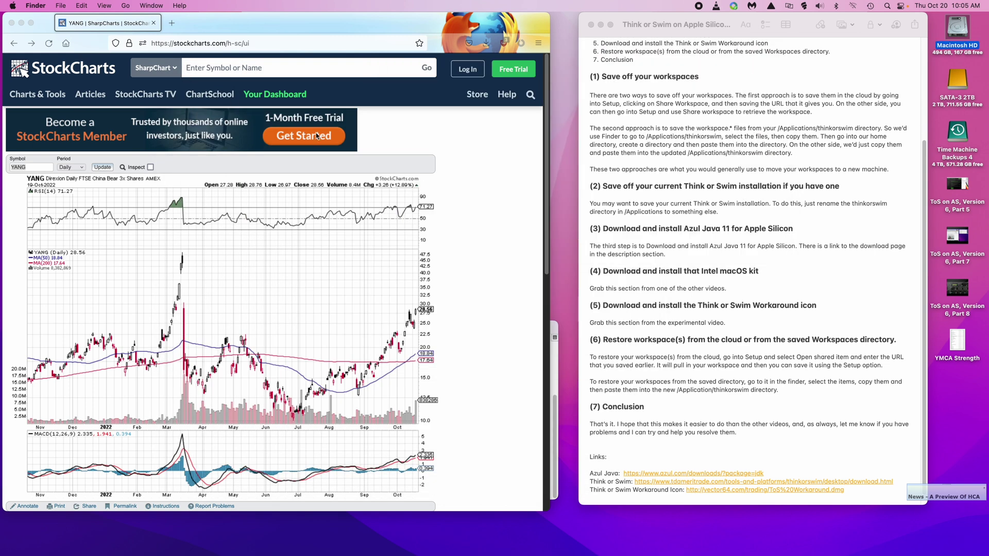